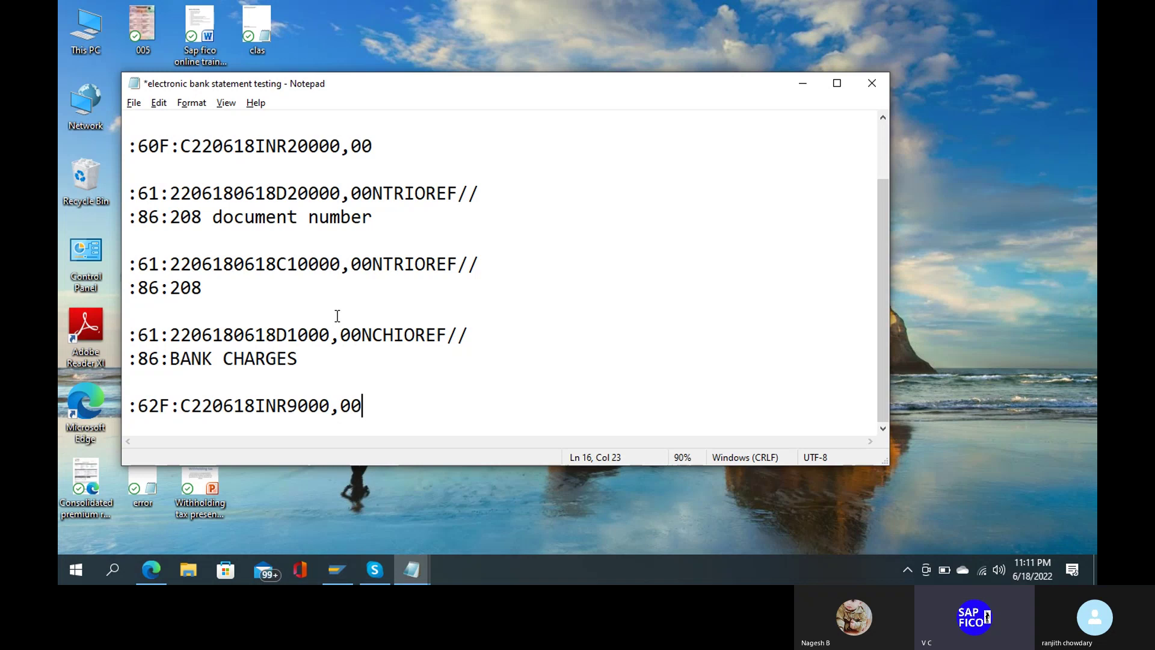
- Save the electronic bank statement testing file, then close it and the EBS steps file
{"action": "key", "text": "ctrl+s"}
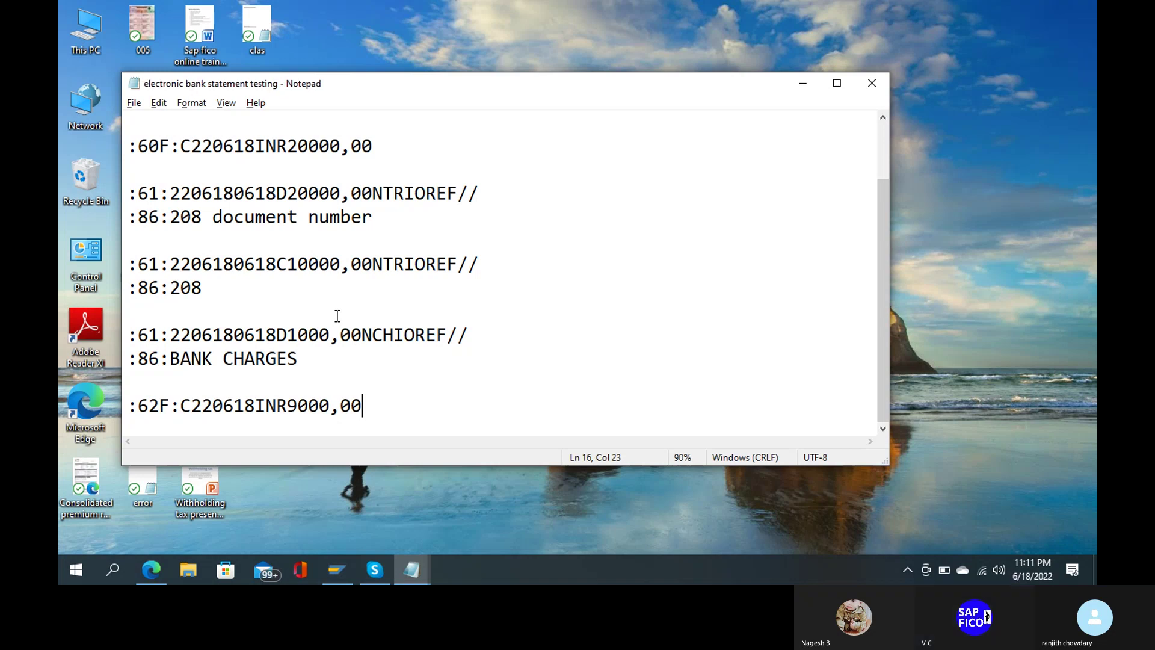
{"action": "left_click", "coordinate": [876, 84]}
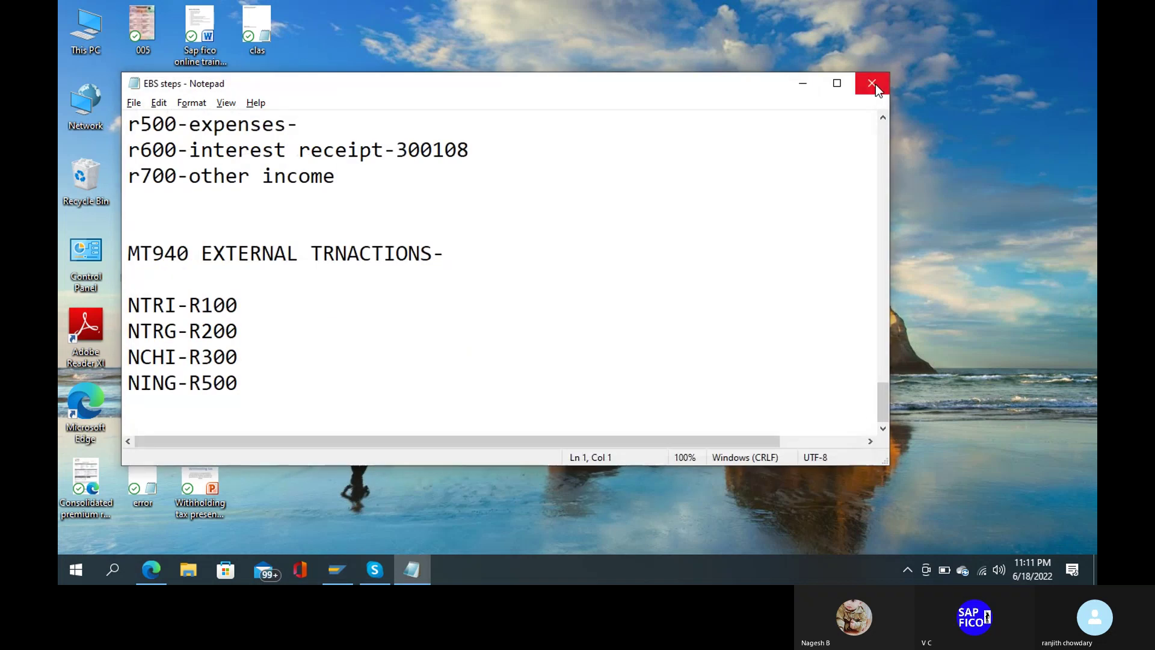
{"action": "left_click", "coordinate": [876, 84]}
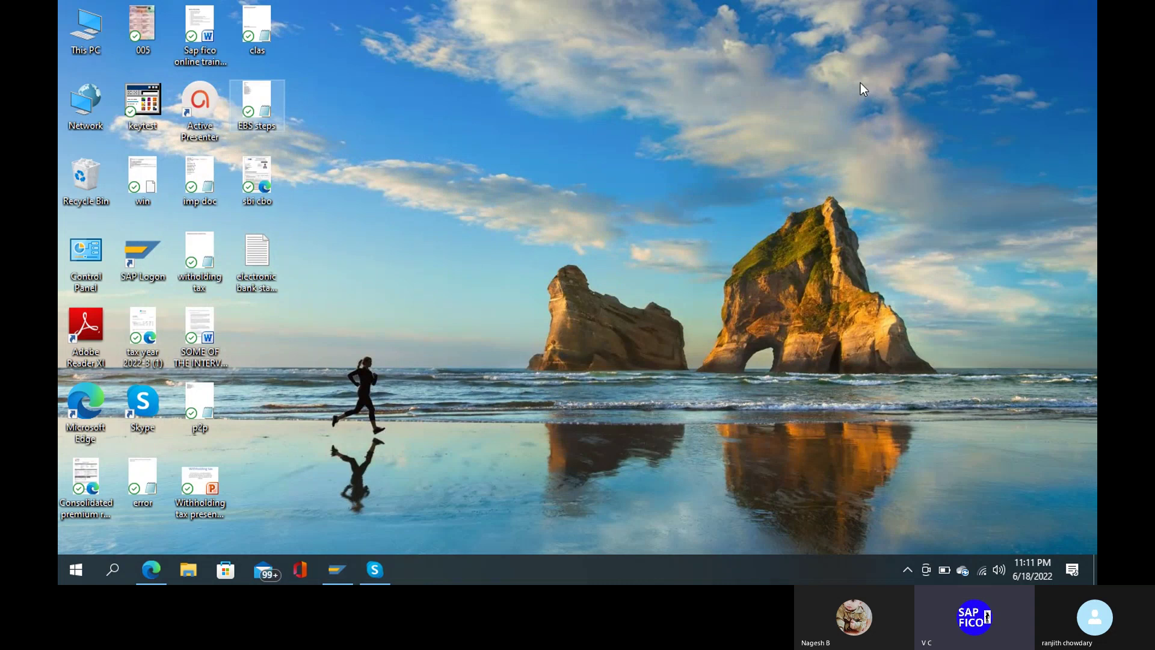
- Reopen the electronic bank statement testing file from the desktop and maximize its window
{"action": "left_click", "coordinate": [259, 265]}
{"action": "double_click", "coordinate": [259, 264]}
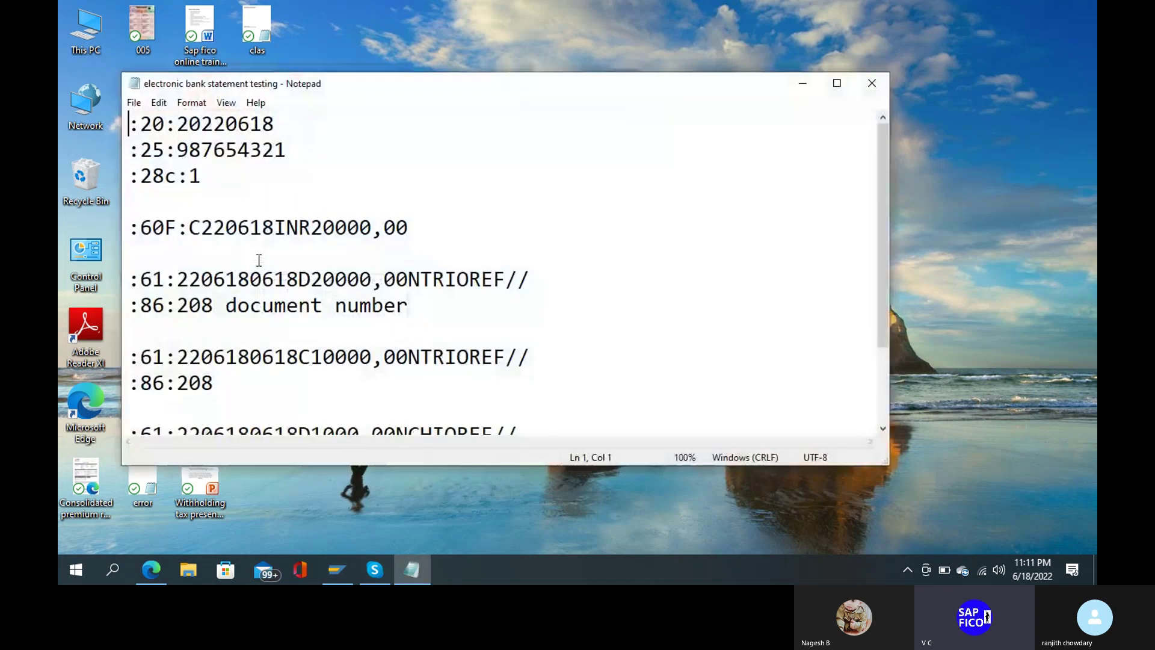
{"action": "left_click", "coordinate": [837, 84]}
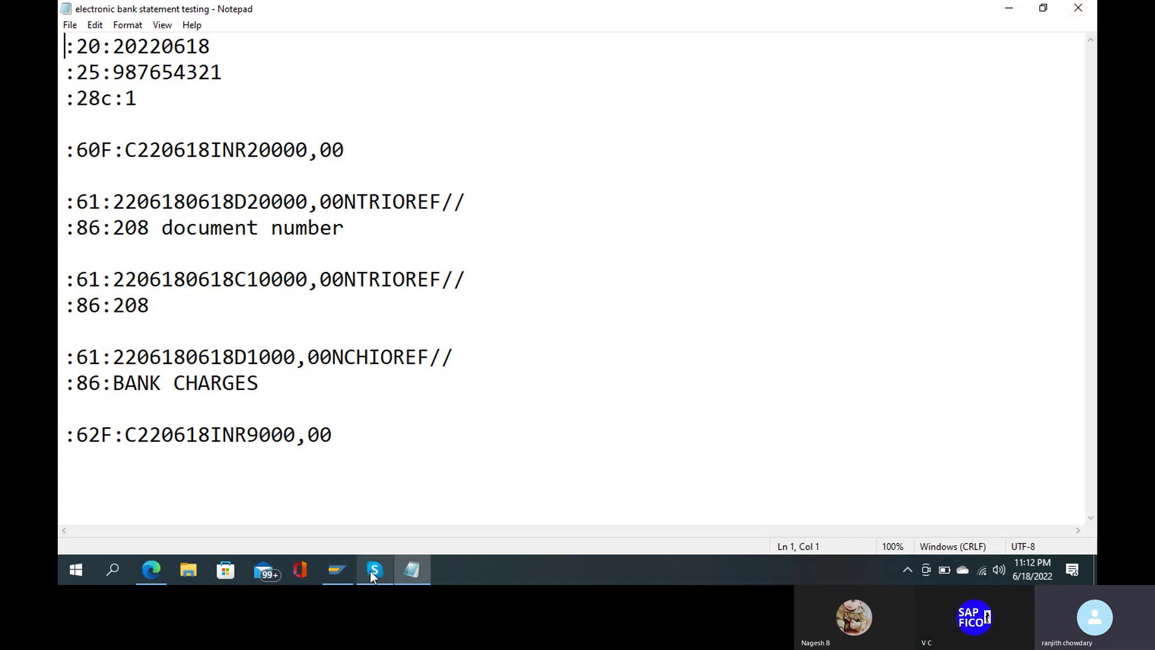
- Switch to SAP Logon, open the test connection and try to log on with the saved user ID and the account password
{"action": "mouse_move", "coordinate": [352, 571]}
{"action": "left_click", "coordinate": [348, 528]}
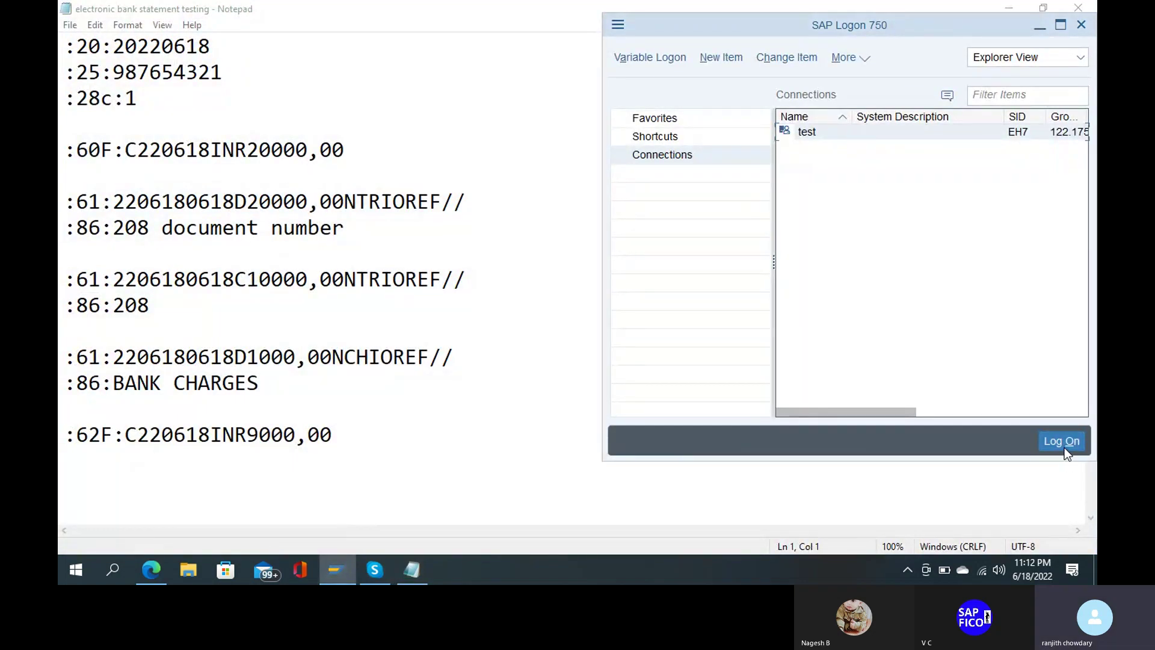
{"action": "left_click", "coordinate": [1062, 442]}
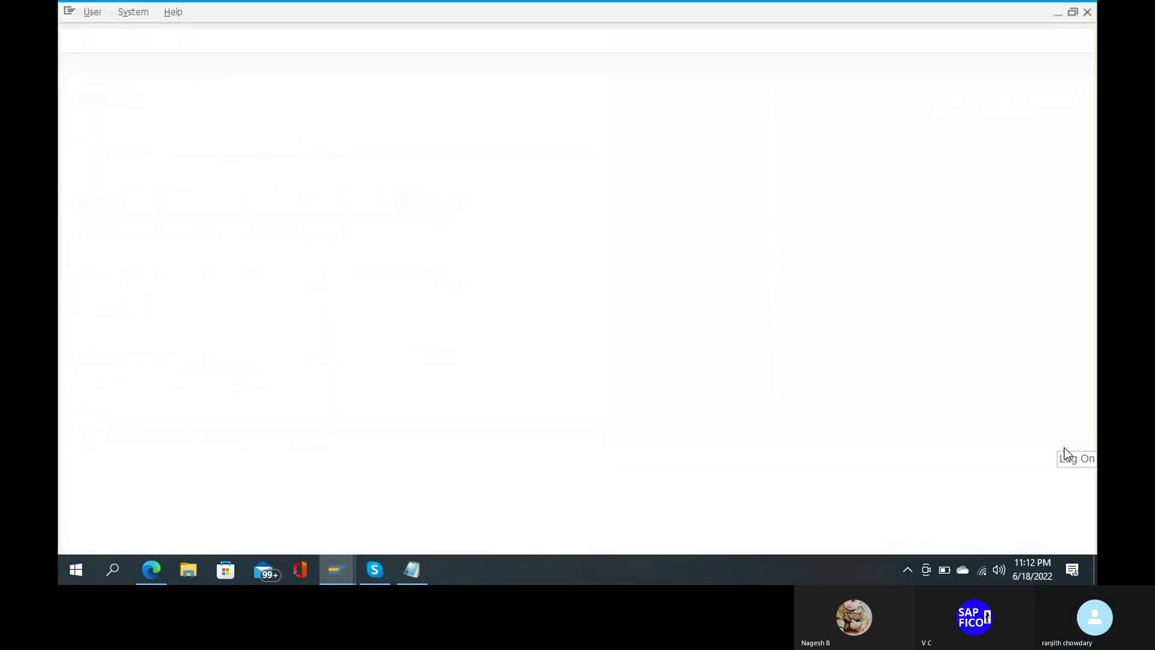
{"action": "type", "text": "4"}
{"action": "key", "text": "Down"}
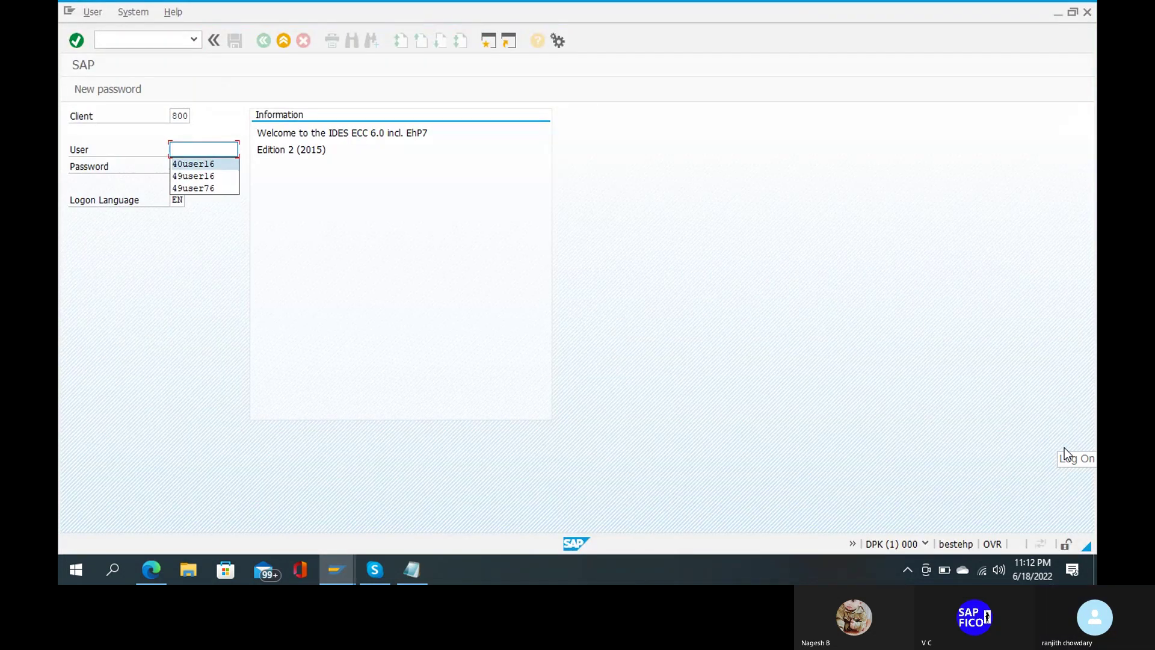
{"action": "key", "text": "Return"}
{"action": "key", "text": "Tab"}
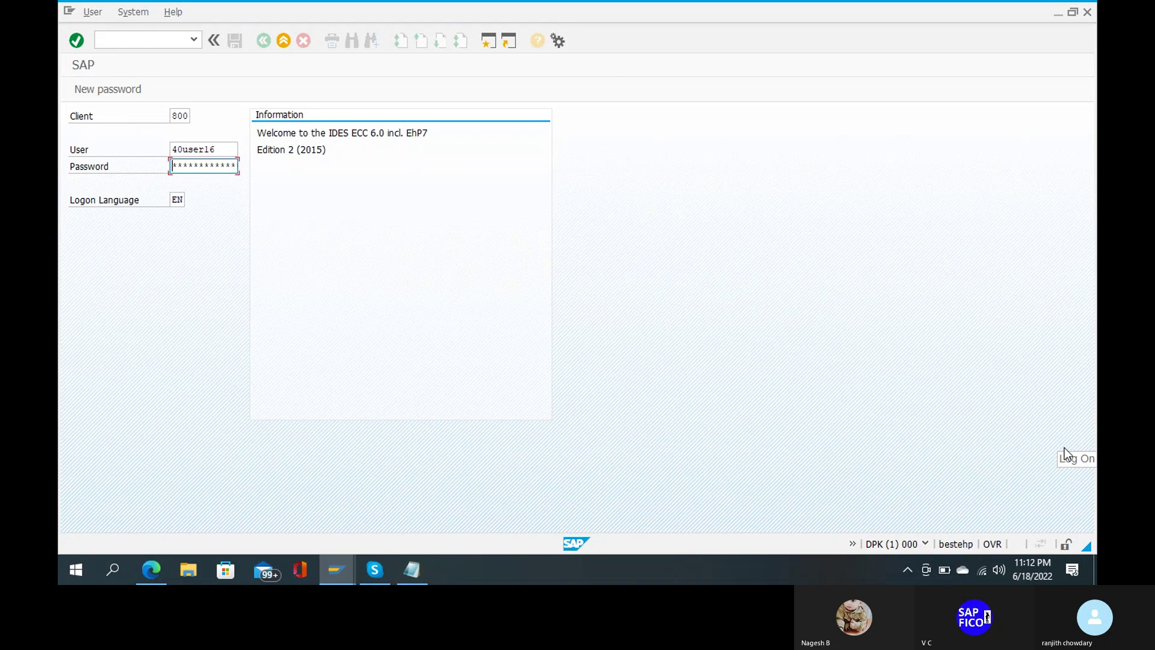
{"action": "type", "text": "************"}
{"action": "key", "text": "Return"}
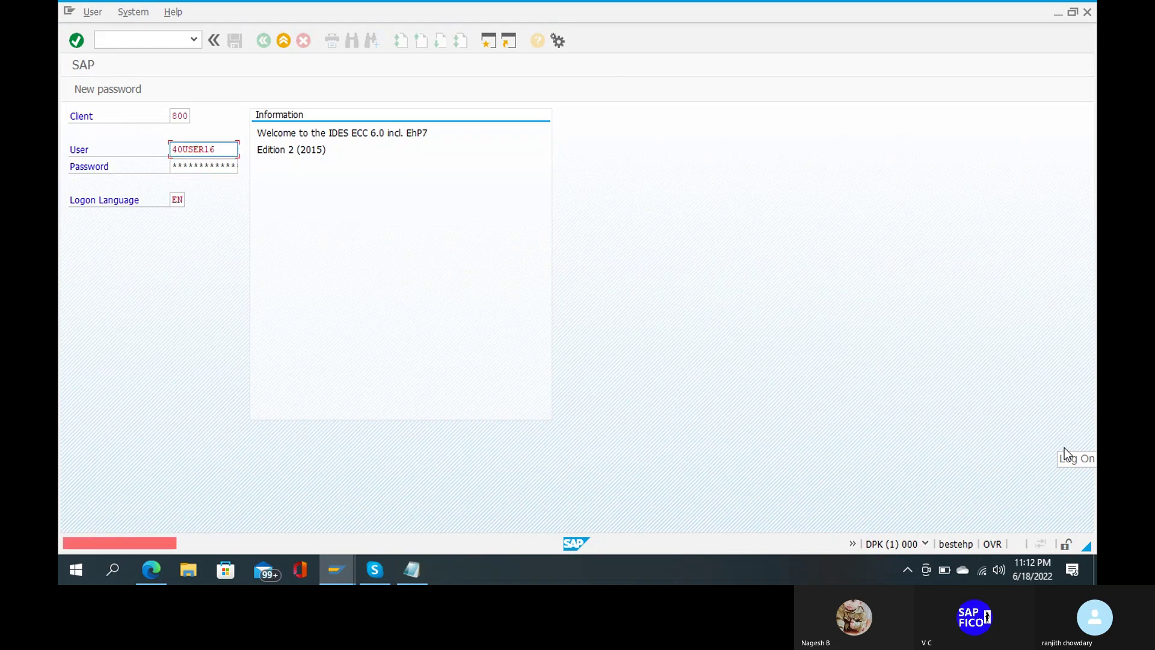
- Re-enter the account password to log on to SAP and dismiss the failed-logon information message
{"action": "key", "text": "Tab"}
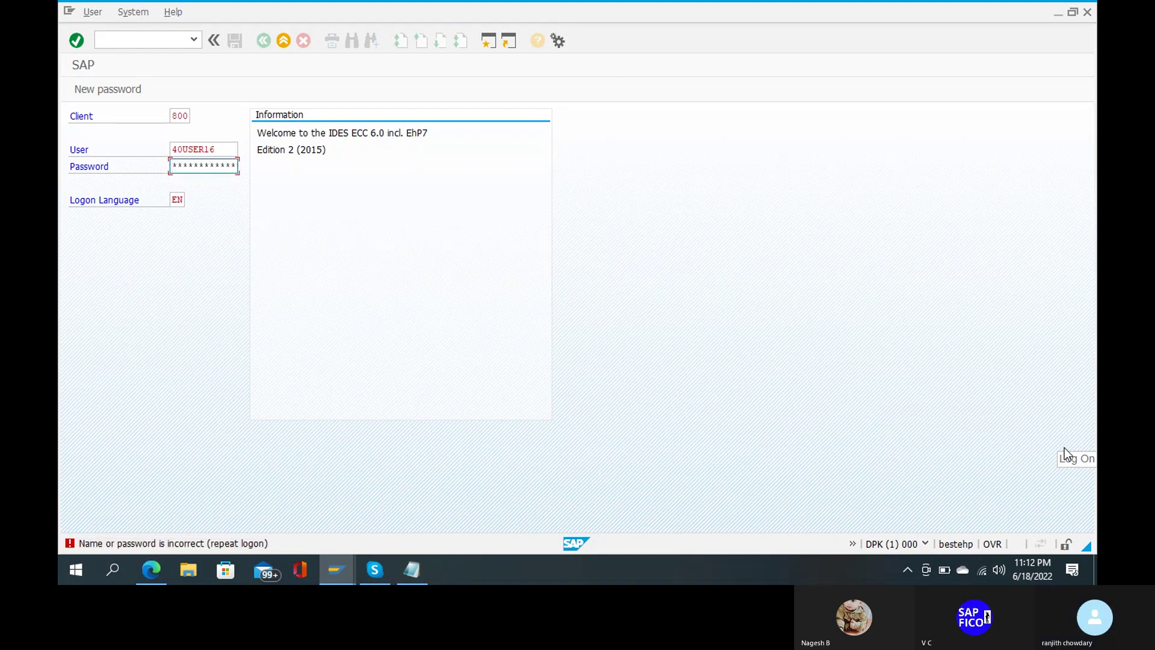
{"action": "key", "text": "Right"}
{"action": "key", "text": "Right"}
{"action": "key", "text": "Right"}
{"action": "key", "text": "Right"}
{"action": "key", "text": "Right"}
{"action": "key", "text": "Right"}
{"action": "key", "text": "Right"}
{"action": "key", "text": "Right"}
{"action": "key", "text": "Return"}
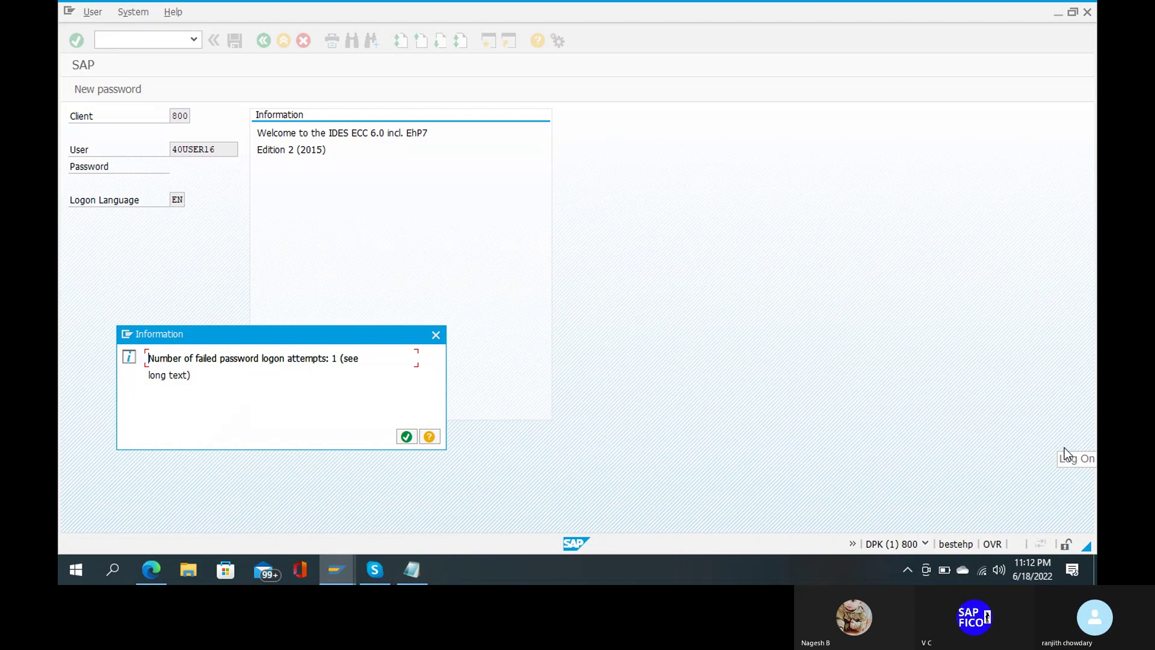
{"action": "key", "text": "Return"}
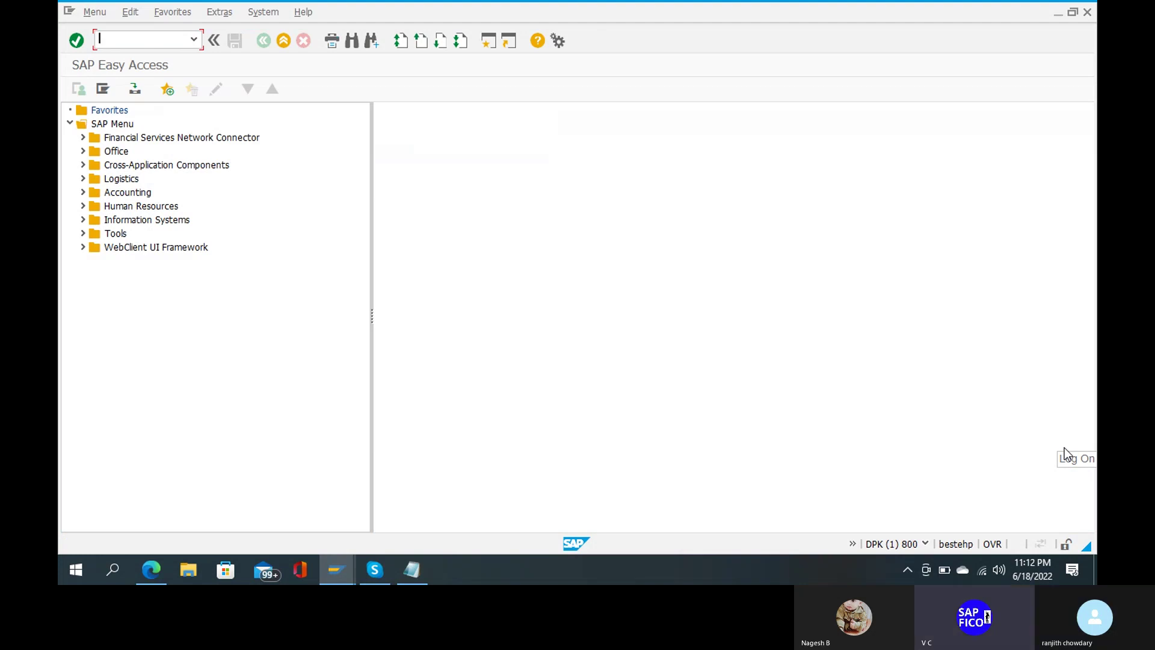
- Open transaction ff_5 and set the electronic bank statement format to SWIFT MT940 international format with field 86 unstructured
{"action": "type", "text": "ff_5"}
{"action": "key", "text": "Return"}
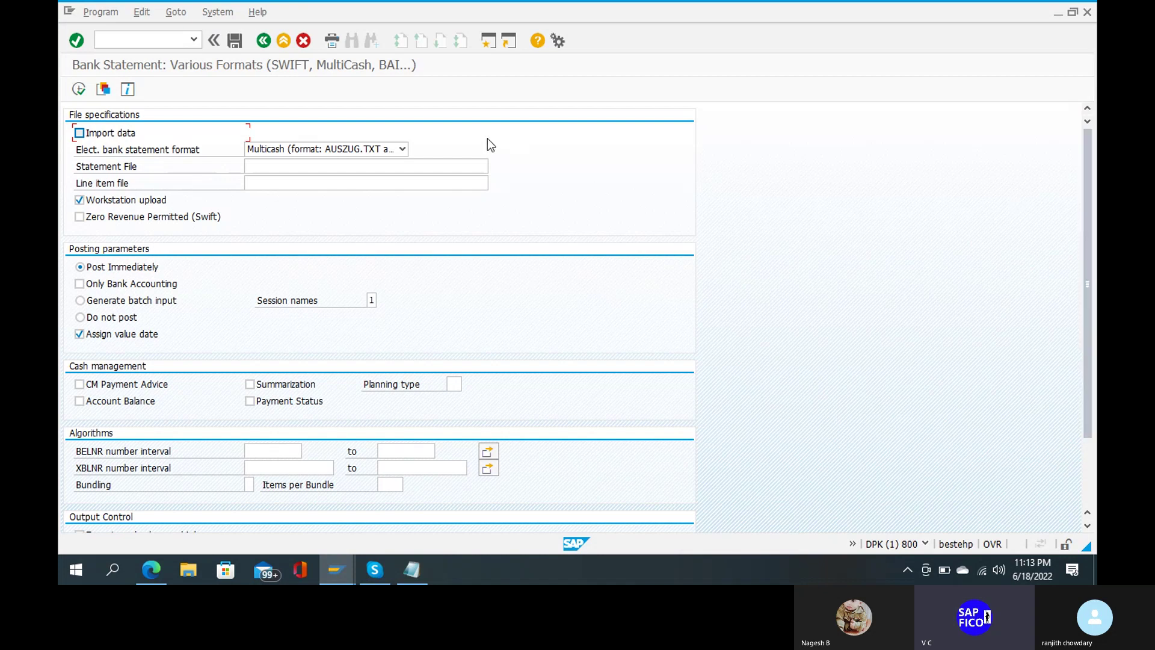
{"action": "left_click", "coordinate": [402, 149]}
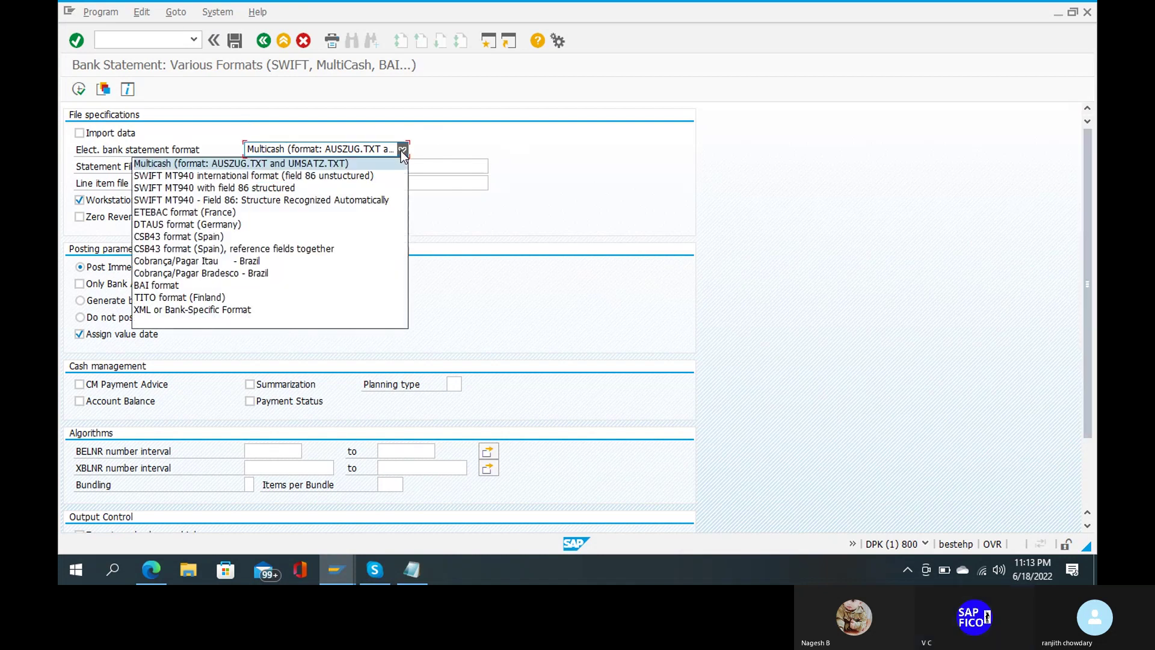
{"action": "left_click", "coordinate": [289, 180]}
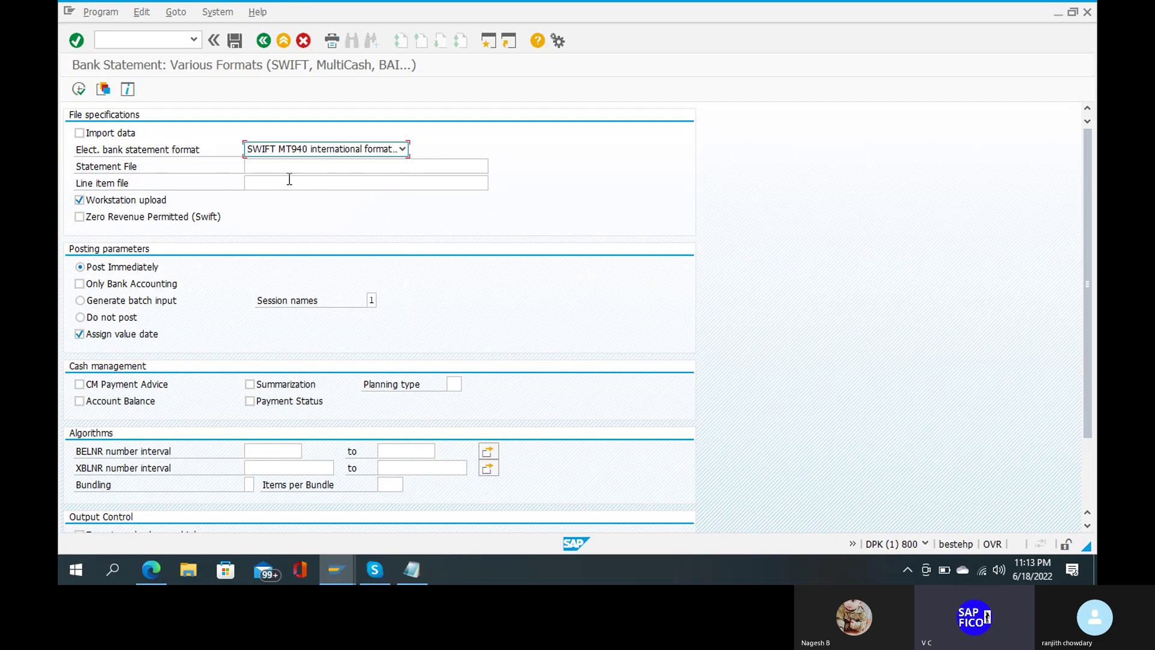
- Select the electronic bank statement testing text document on the Desktop as the statement file
{"action": "left_click", "coordinate": [288, 178]}
{"action": "left_click", "coordinate": [287, 167]}
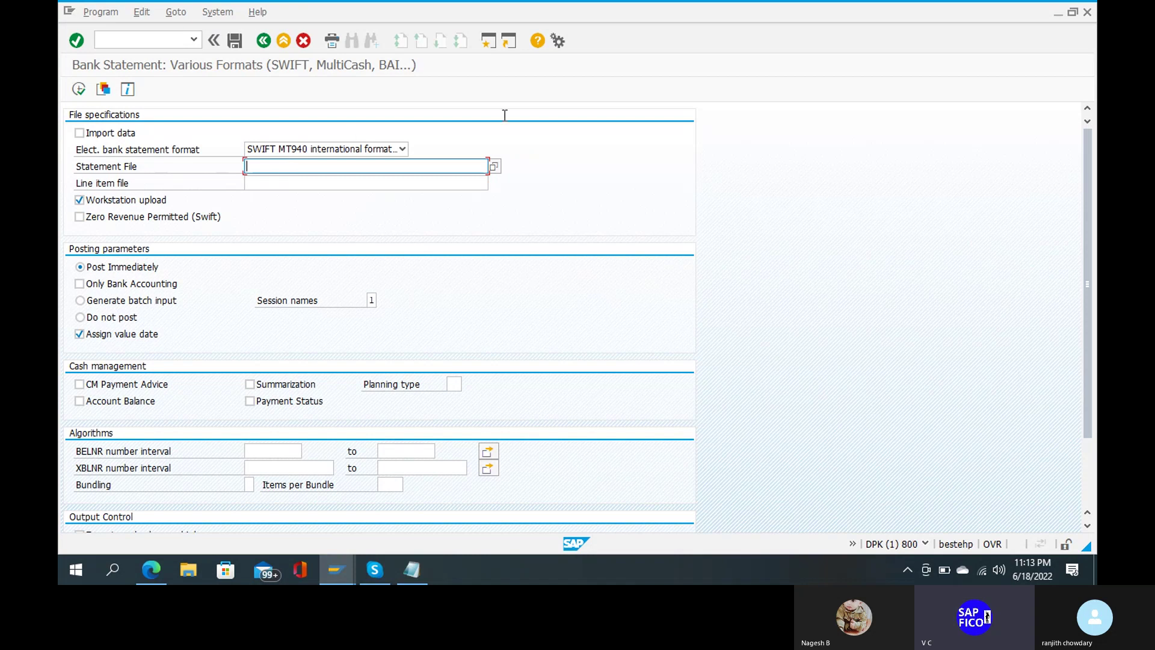
{"action": "left_click", "coordinate": [493, 166]}
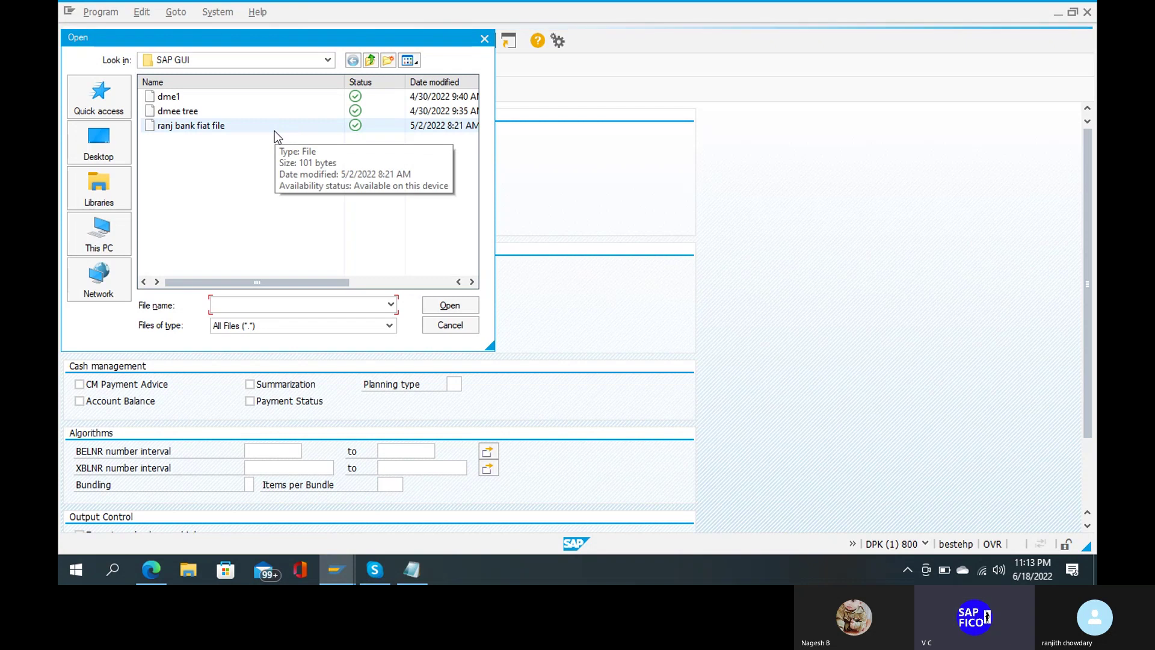
{"action": "left_click", "coordinate": [95, 154]}
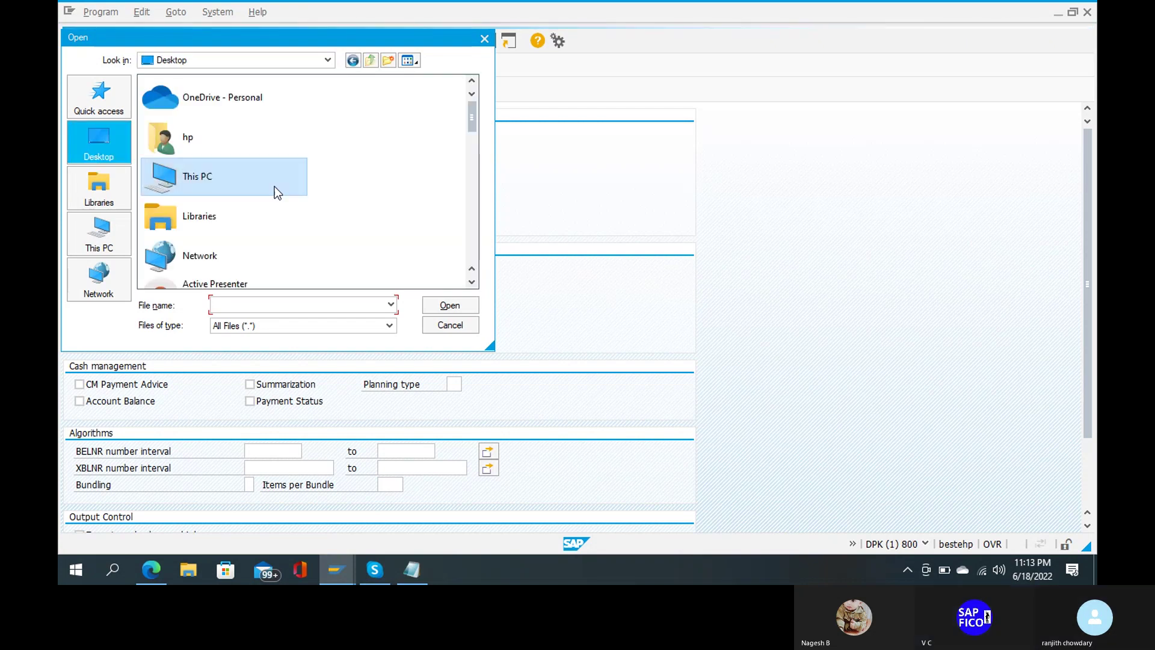
{"action": "scroll", "coordinate": [279, 226], "scroll_direction": "down", "scroll_amount": 2}
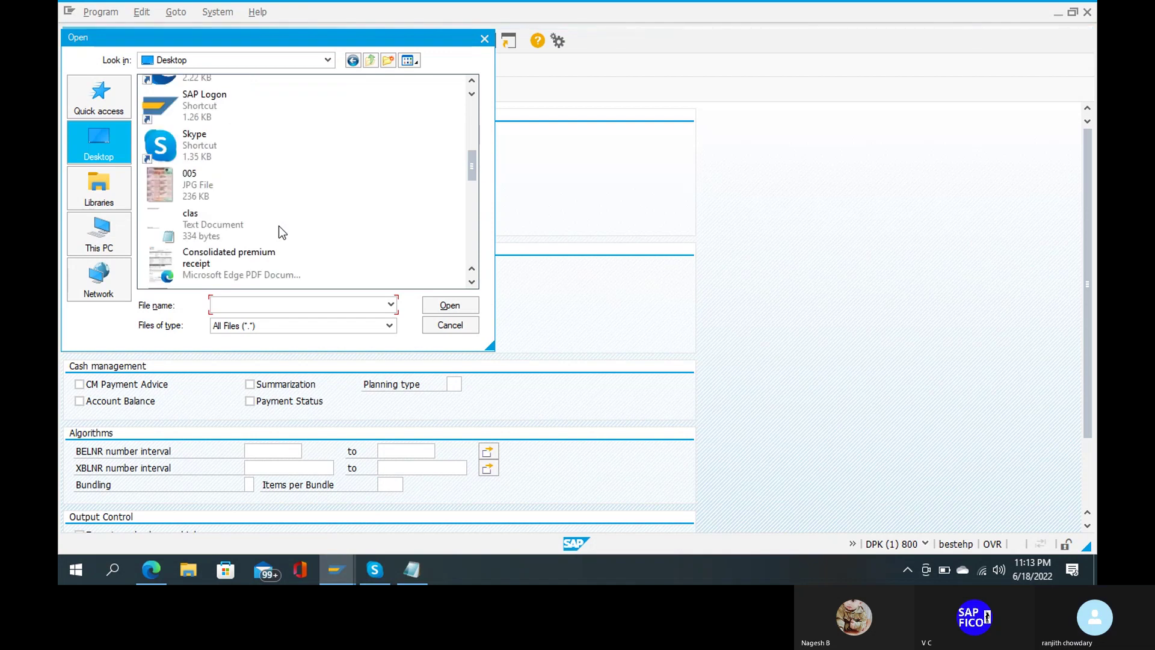
{"action": "scroll", "coordinate": [279, 226], "scroll_direction": "down", "scroll_amount": 5}
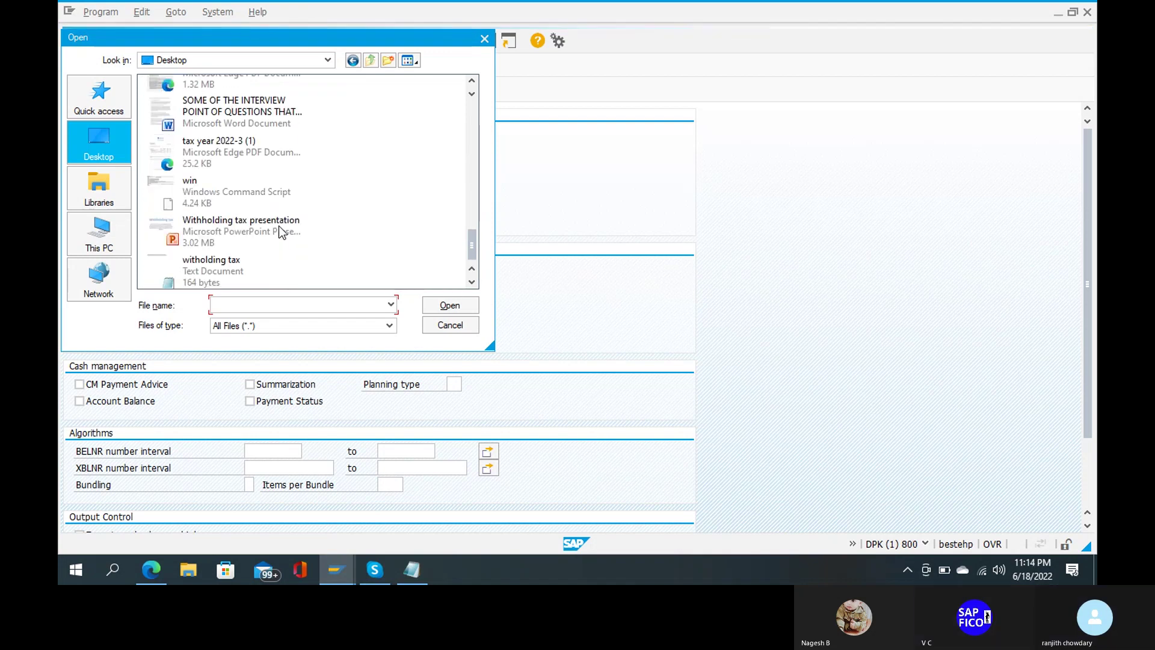
{"action": "scroll", "coordinate": [279, 232], "scroll_direction": "up", "scroll_amount": 1}
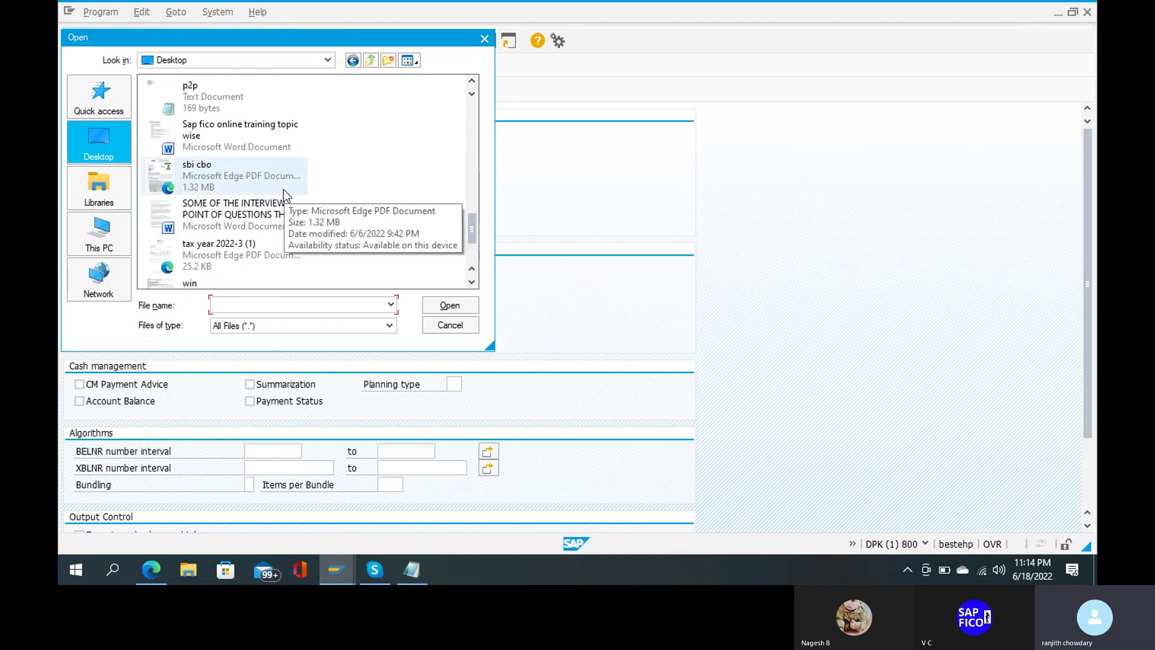
{"action": "scroll", "coordinate": [283, 190], "scroll_direction": "up", "scroll_amount": 1}
{"action": "scroll", "coordinate": [283, 191], "scroll_direction": "up", "scroll_amount": 1}
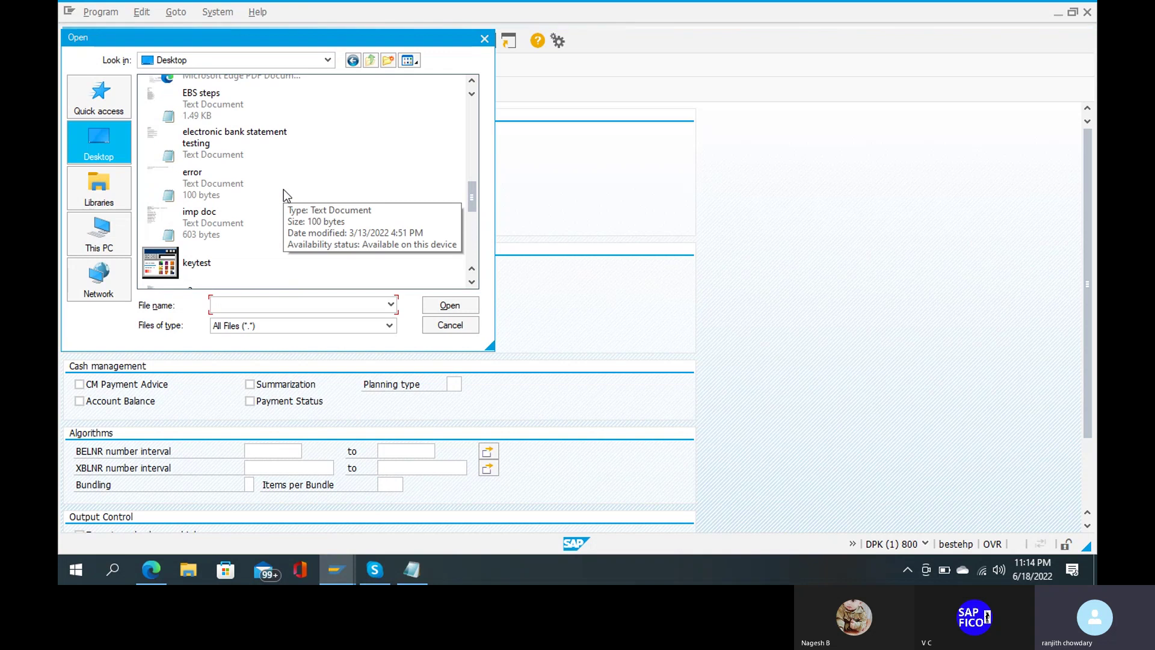
{"action": "double_click", "coordinate": [255, 150]}
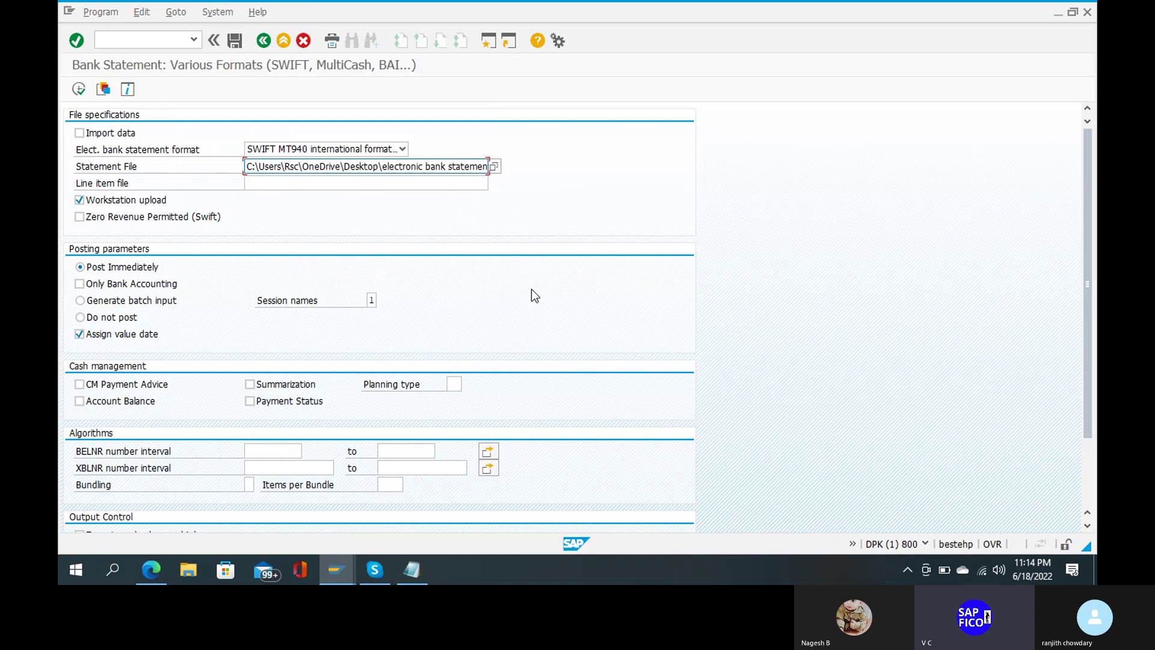
- Set the BELNR number interval in the Algorithms section from 1 to 999999
{"action": "scroll", "coordinate": [532, 289], "scroll_direction": "down", "scroll_amount": 2}
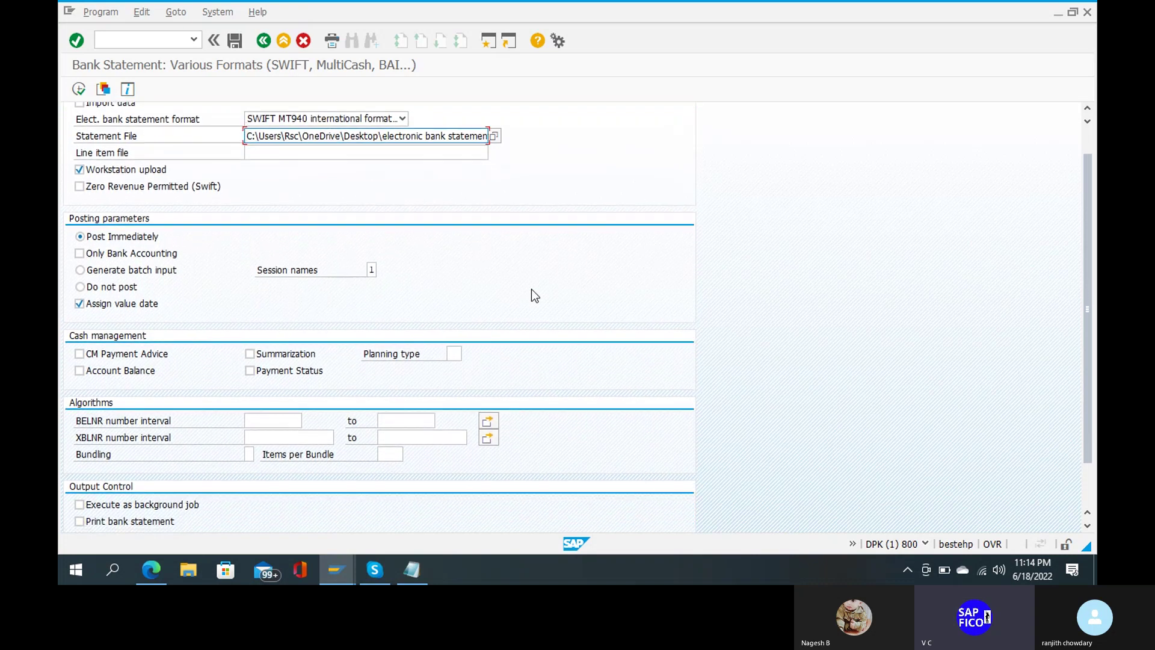
{"action": "scroll", "coordinate": [531, 295], "scroll_direction": "down", "scroll_amount": 2}
{"action": "scroll", "coordinate": [532, 294], "scroll_direction": "down", "scroll_amount": 1}
{"action": "scroll", "coordinate": [532, 290], "scroll_direction": "down", "scroll_amount": 1}
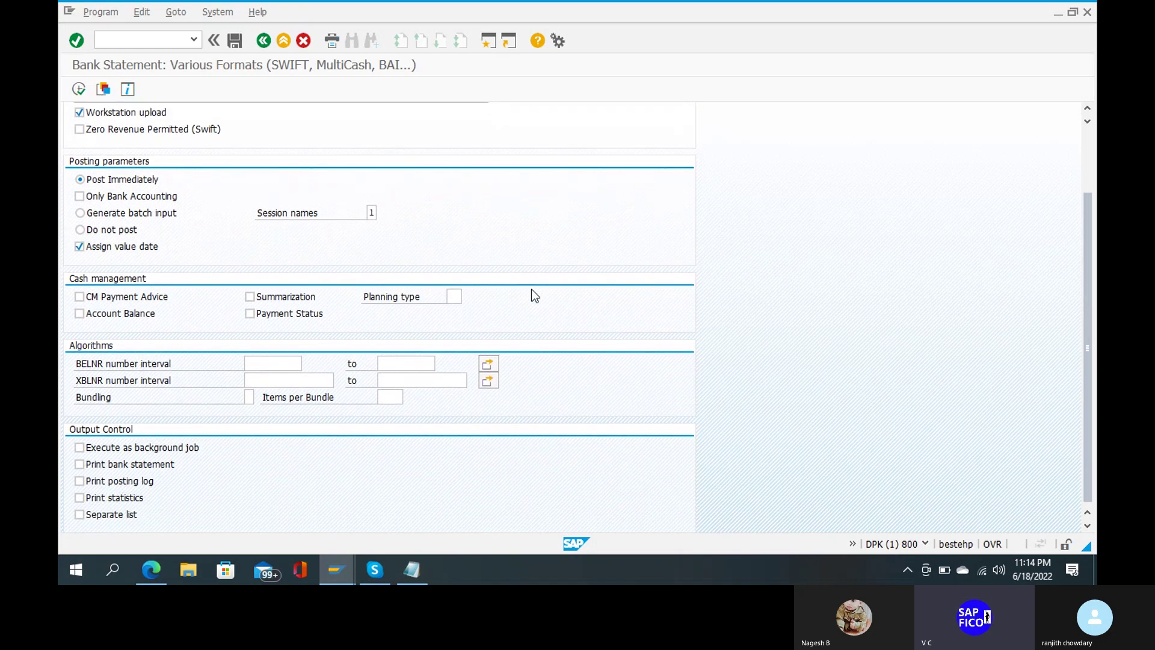
{"action": "left_click", "coordinate": [292, 359]}
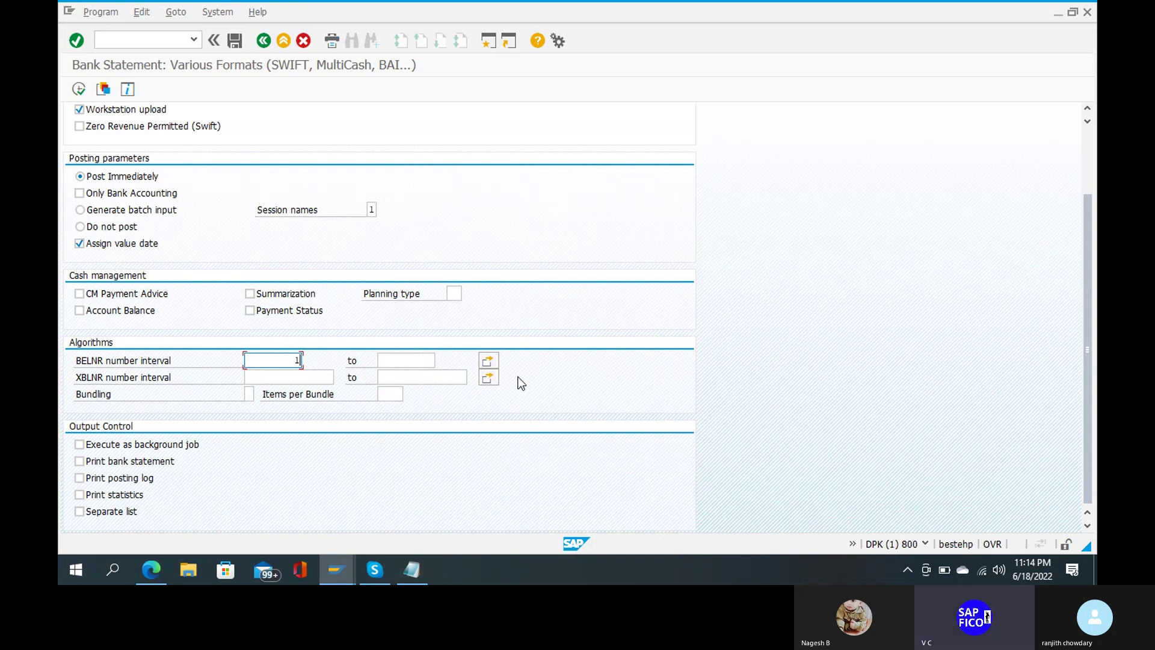
{"action": "left_click", "coordinate": [426, 356]}
{"action": "type", "text": "9"}
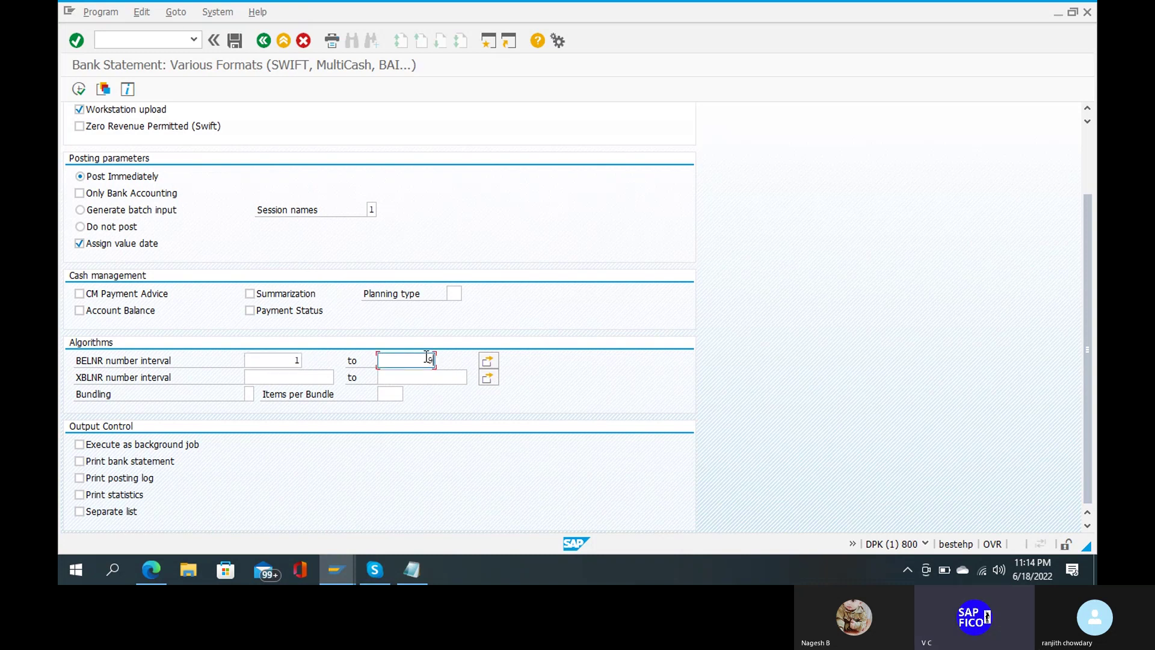
{"action": "type", "text": "99999"}
- Set the XBLNR number interval from 1 to 999999 and enable Print bank statement in the output control
{"action": "left_click", "coordinate": [315, 374]}
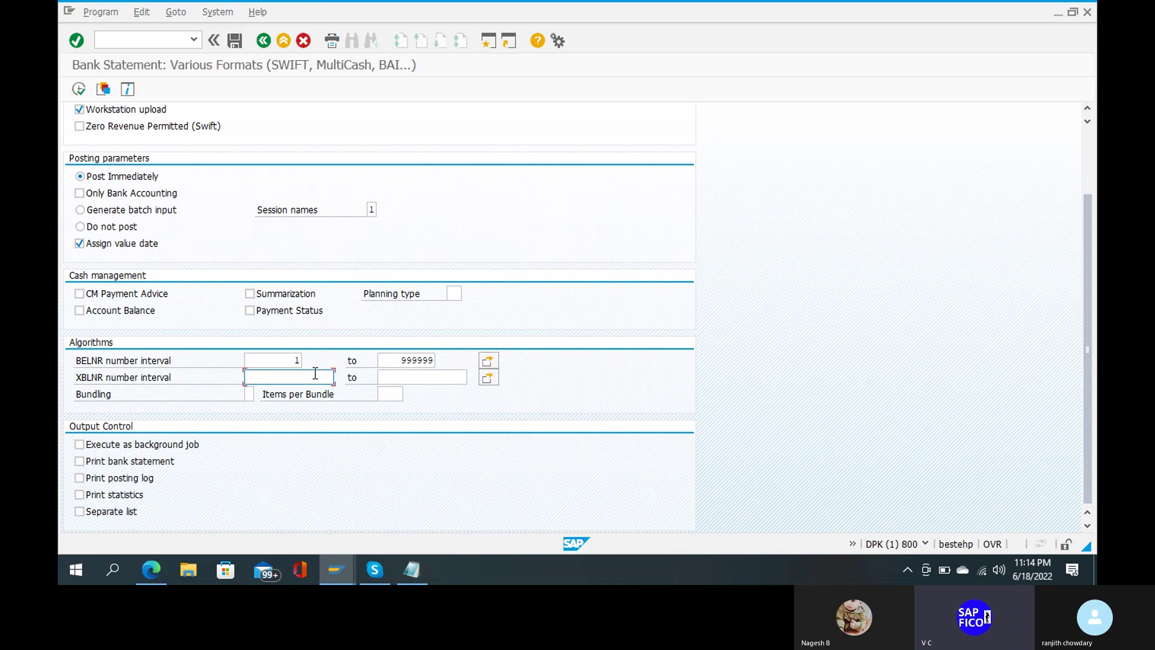
{"action": "type", "text": "1"}
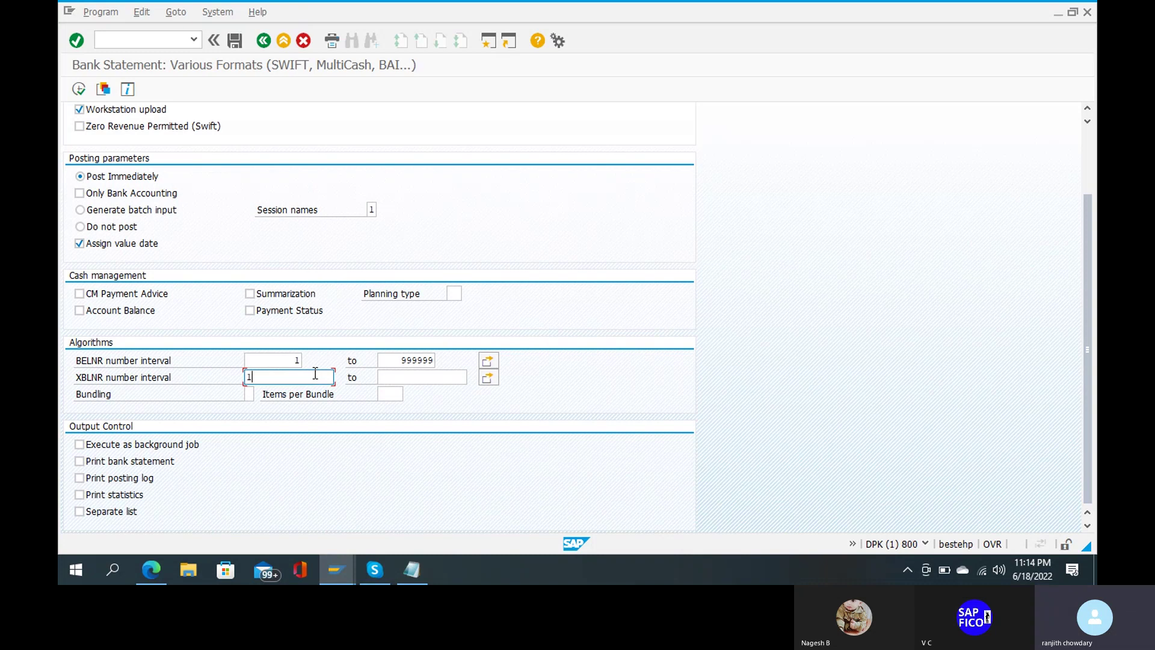
{"action": "key", "text": "Tab"}
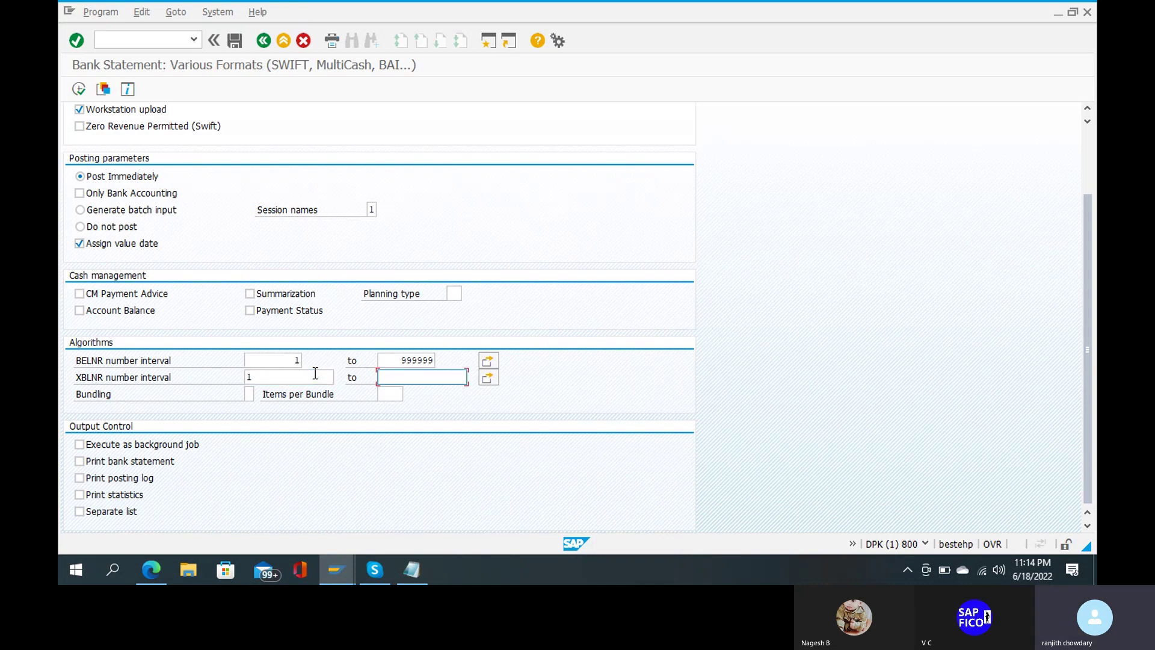
{"action": "type", "text": "99999"}
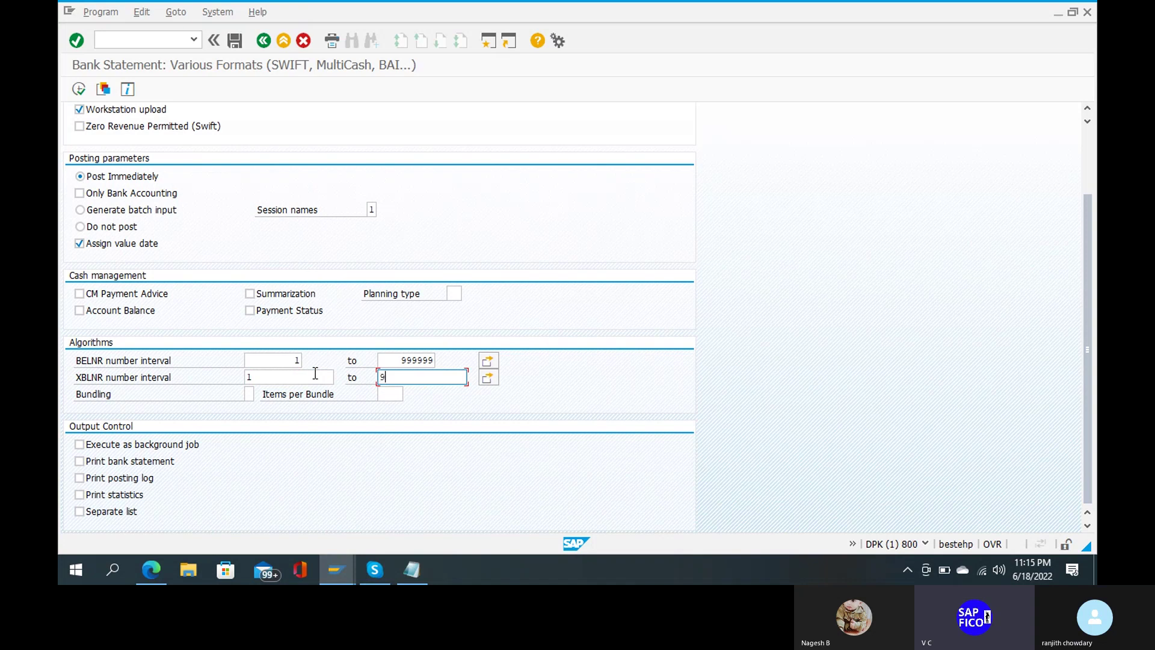
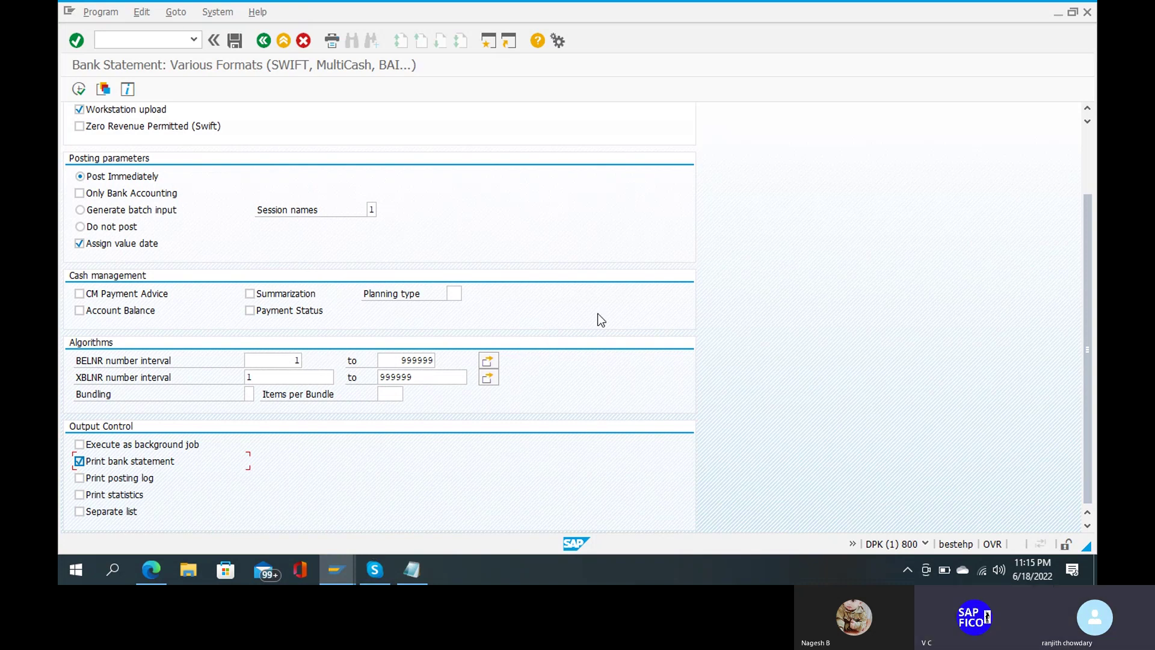
- Enable Import data in the file specifications and return to the output control settings
{"action": "left_click_drag", "start_coordinate": [1091, 196], "coordinate": [1095, 120]}
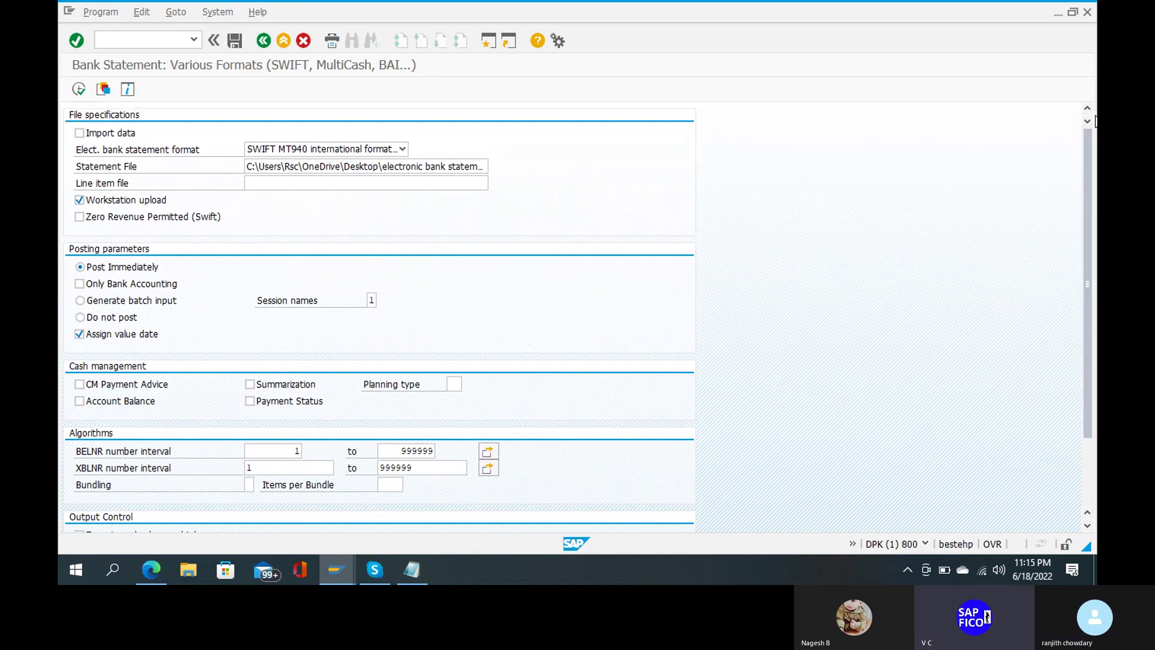
{"action": "left_click", "coordinate": [80, 134]}
{"action": "left_click", "coordinate": [1091, 464]}
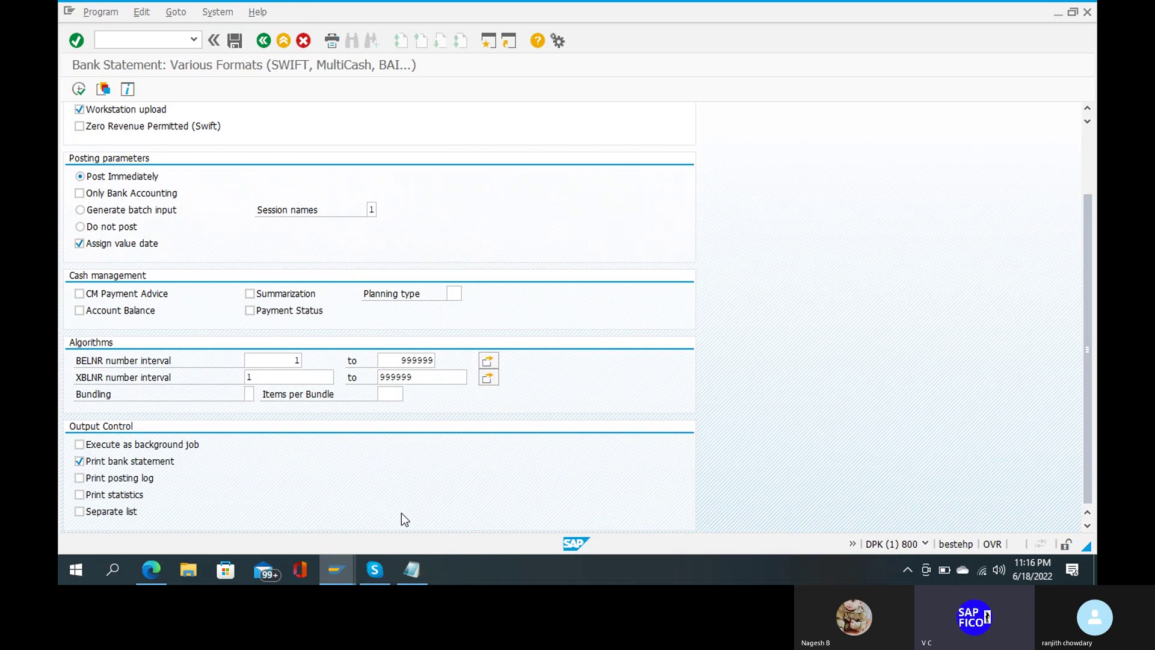
- Try to execute the bank statement import with access to the statement file allowed, and exit the cancelled run
{"action": "left_click", "coordinate": [83, 92]}
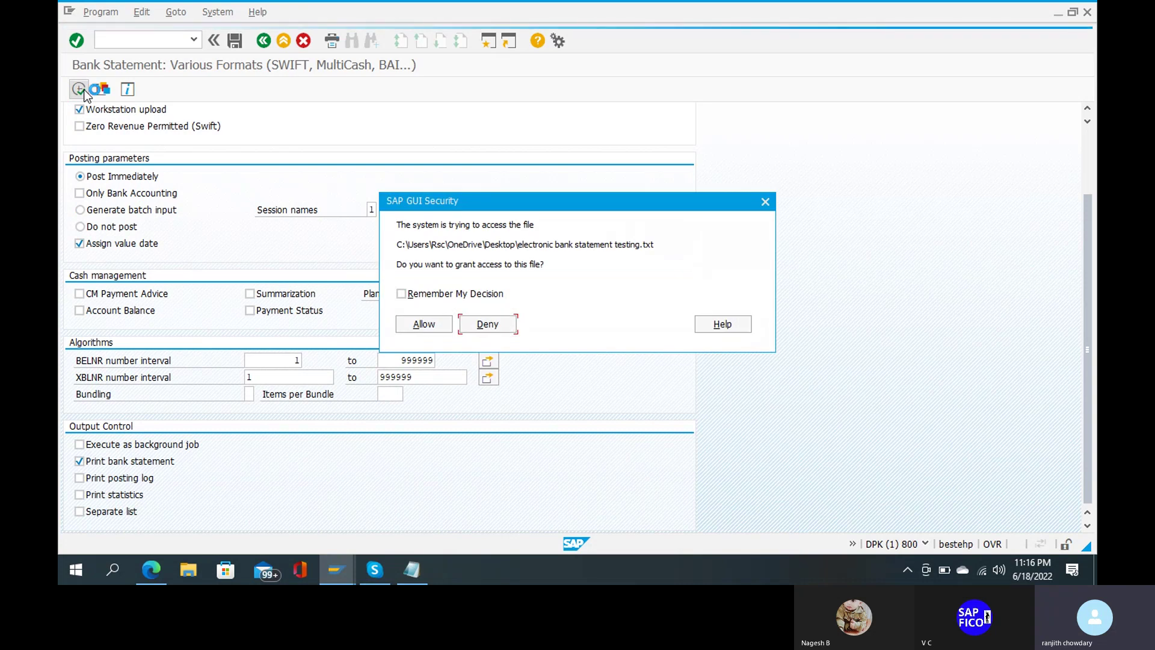
{"action": "left_click", "coordinate": [422, 322]}
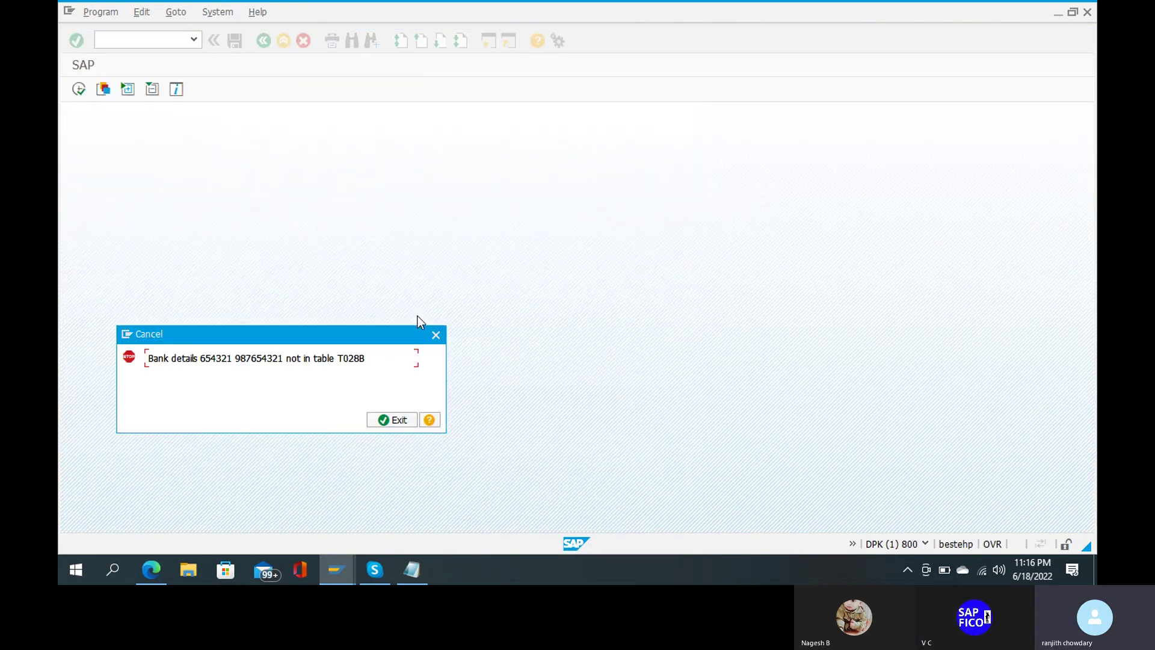
{"action": "left_click", "coordinate": [394, 422]}
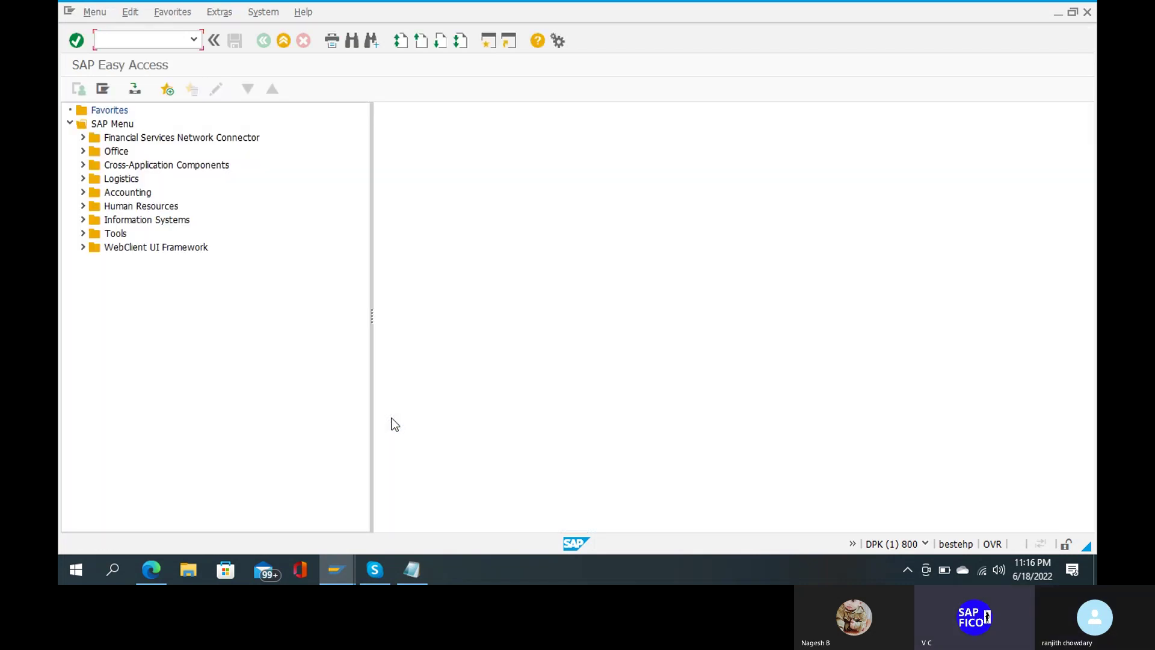
- Restart the bank statement import transaction FF_5
{"action": "type", "text": "ff_15"}
{"action": "key", "text": "Return"}
{"action": "type", "text": "ff"}
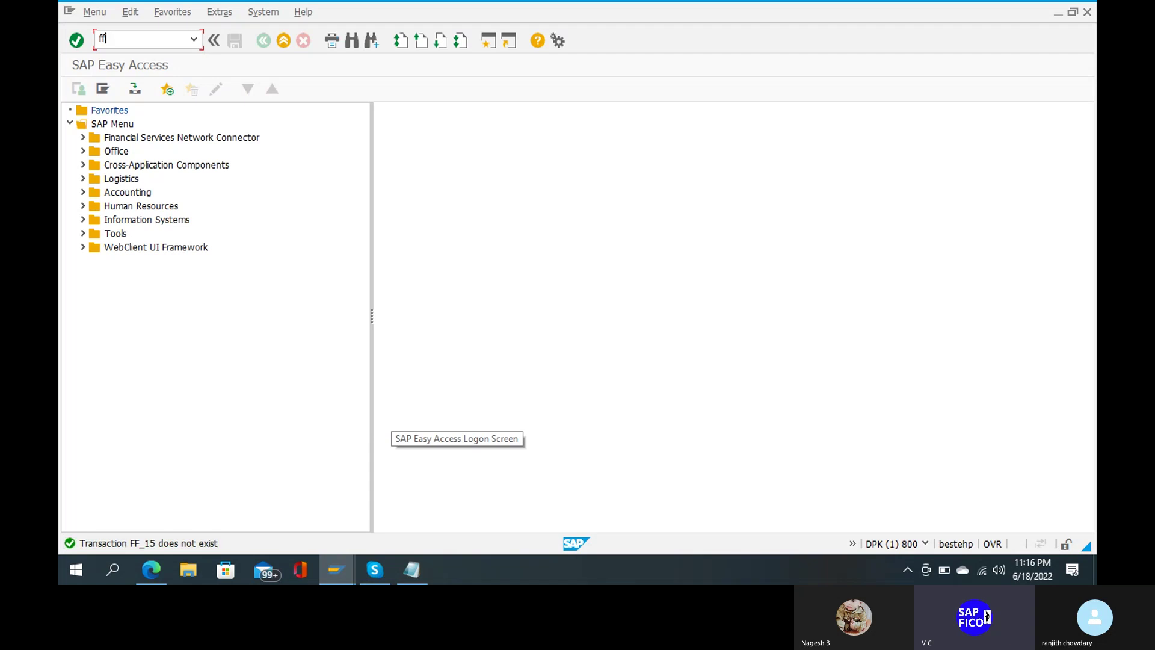
{"action": "type", "text": "_"}
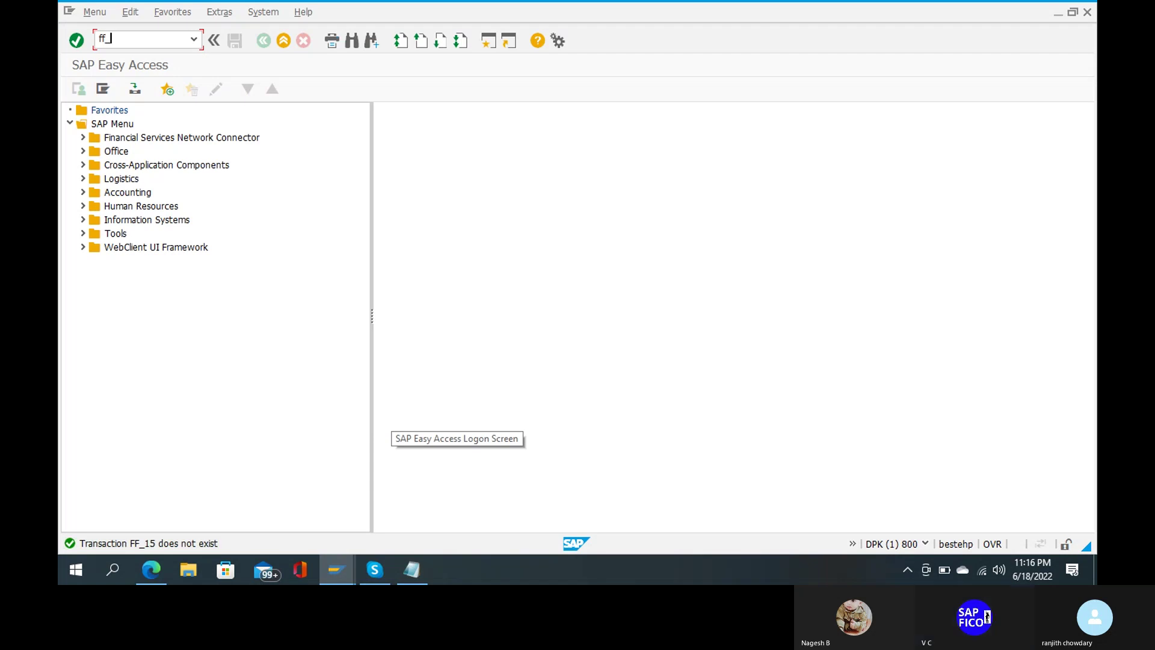
{"action": "type", "text": "5"}
{"action": "key", "text": "Return"}
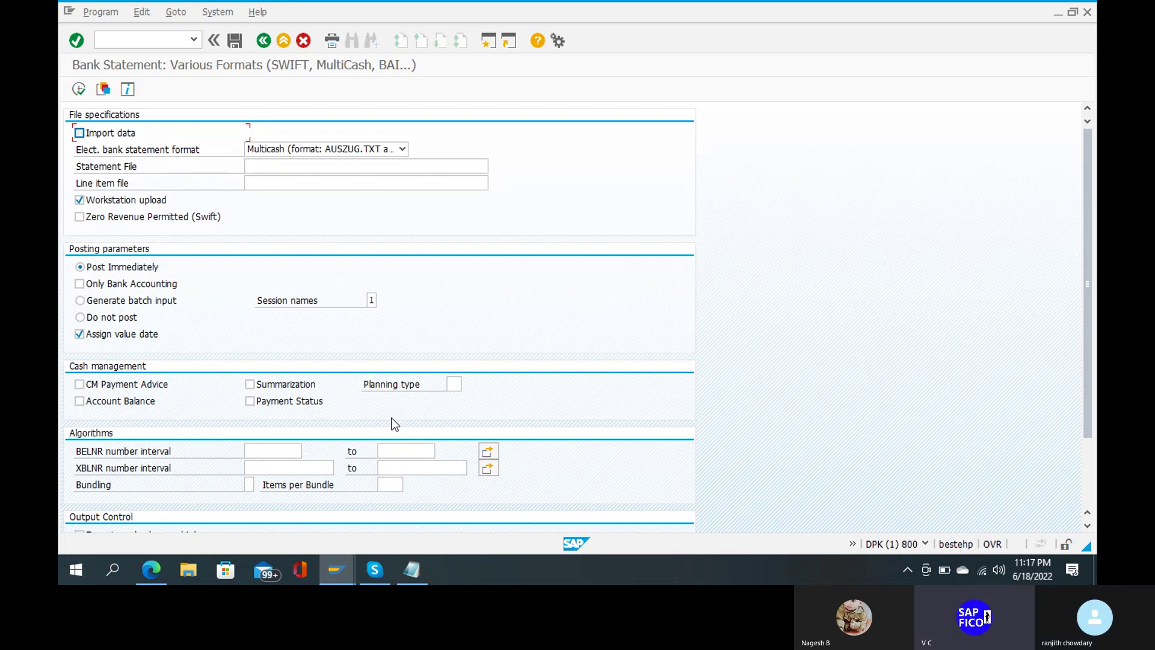
- Enable Import data and set the statement format to SWIFT MT940 - Field 86: Structure Recognized Automatically
{"action": "left_click", "coordinate": [80, 132]}
{"action": "left_click", "coordinate": [299, 148]}
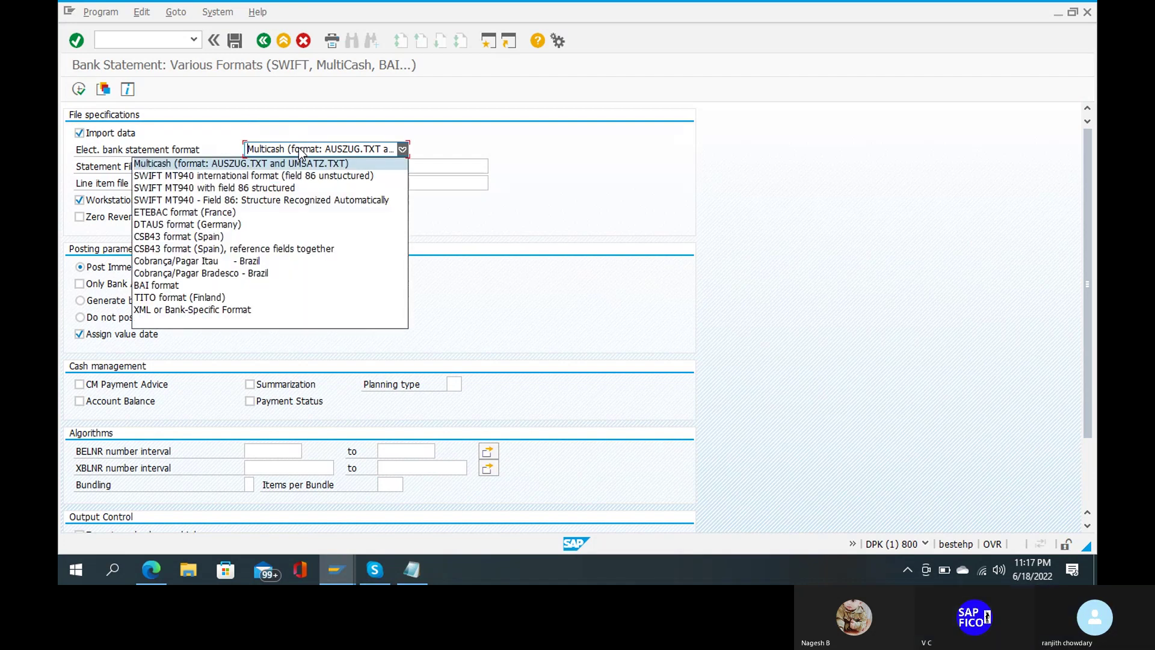
{"action": "left_click", "coordinate": [274, 201]}
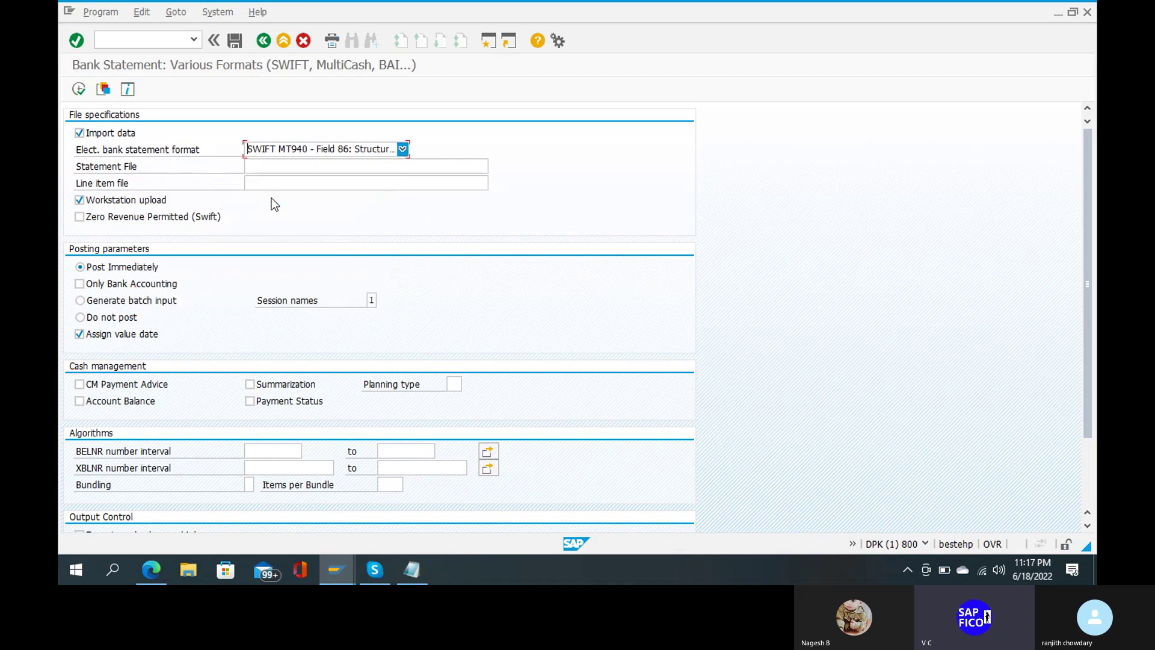
- Choose the "electronic bank statement testing" text document on the Desktop as the statement file
{"action": "left_click", "coordinate": [299, 165]}
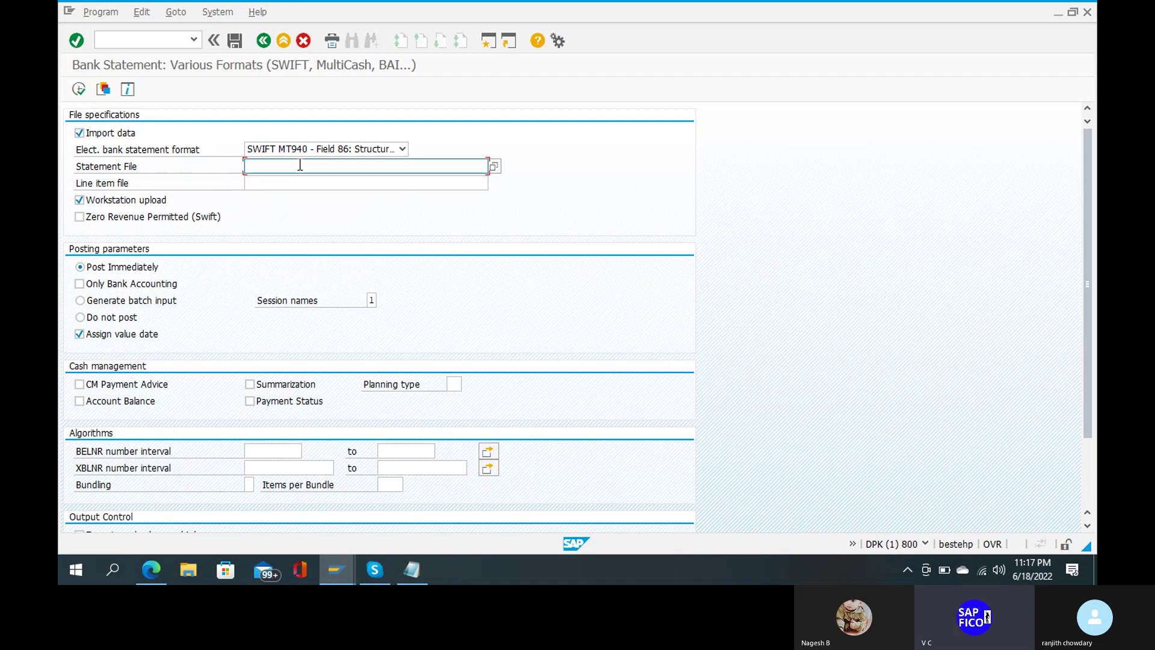
{"action": "left_click", "coordinate": [495, 164]}
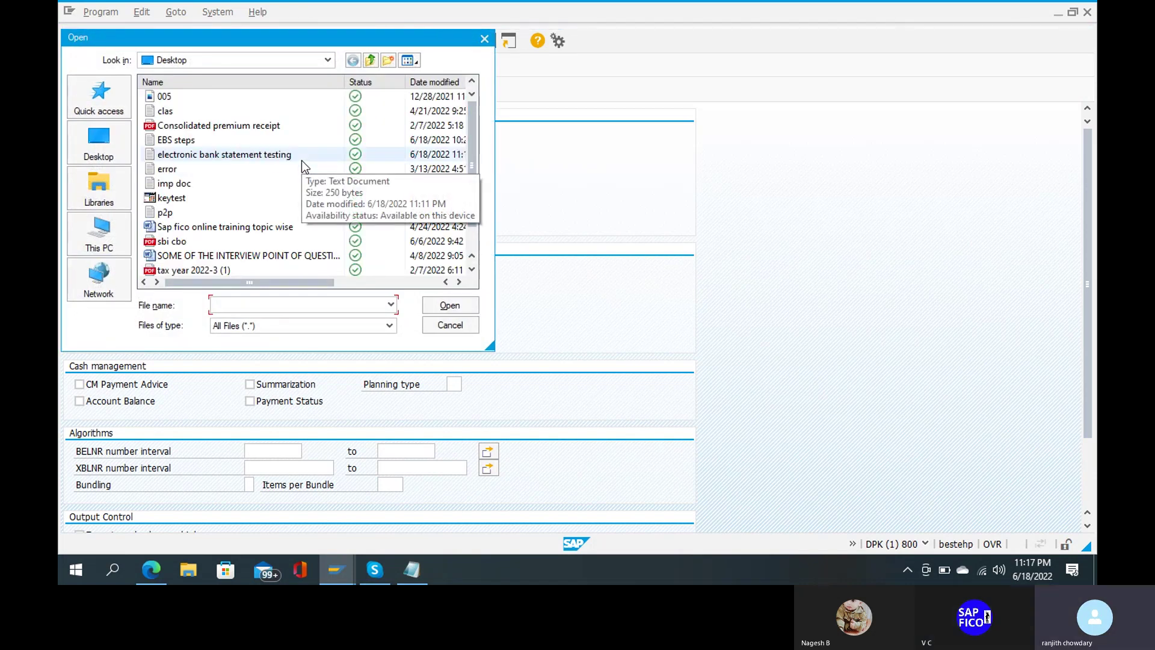
{"action": "double_click", "coordinate": [261, 158]}
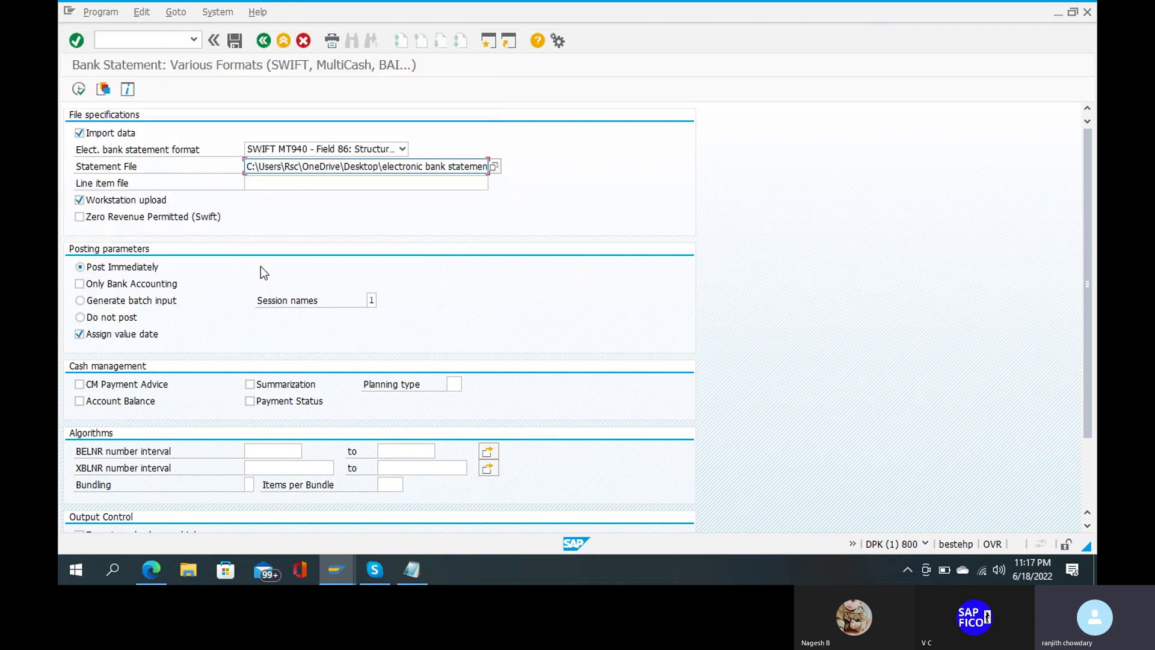
- Set the BELNR number interval under Algorithms to 1 through 999999
{"action": "scroll", "coordinate": [261, 266], "scroll_direction": "down", "scroll_amount": 1}
{"action": "scroll", "coordinate": [262, 265], "scroll_direction": "down", "scroll_amount": 5}
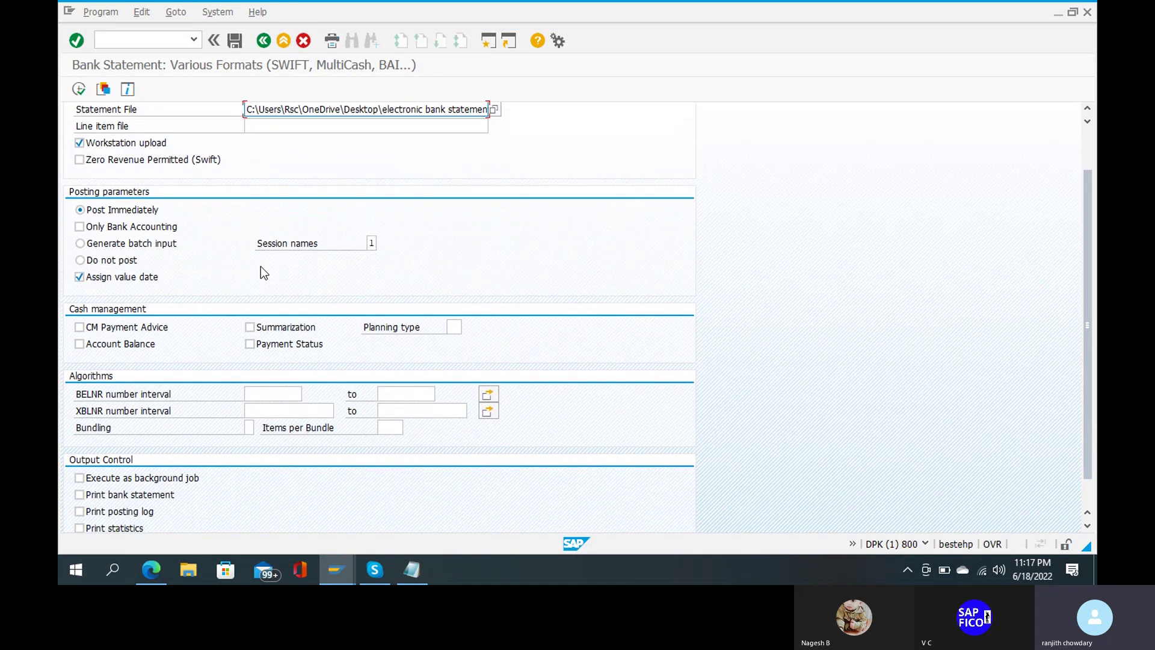
{"action": "scroll", "coordinate": [263, 272], "scroll_direction": "down", "scroll_amount": 1}
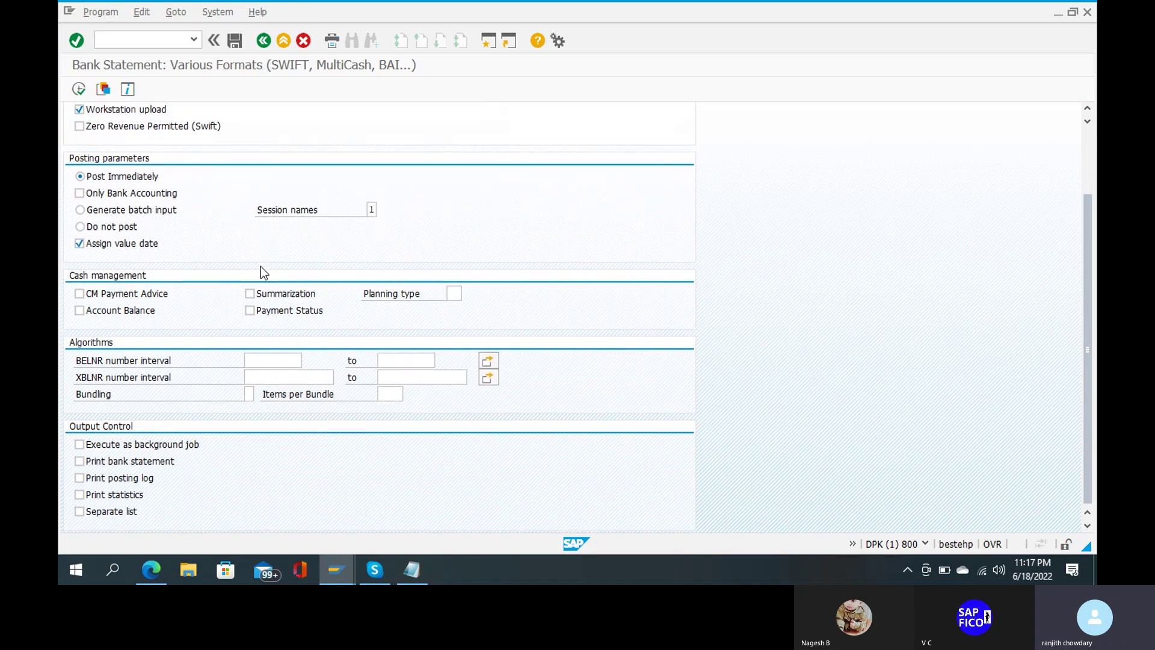
{"action": "left_click", "coordinate": [296, 360]}
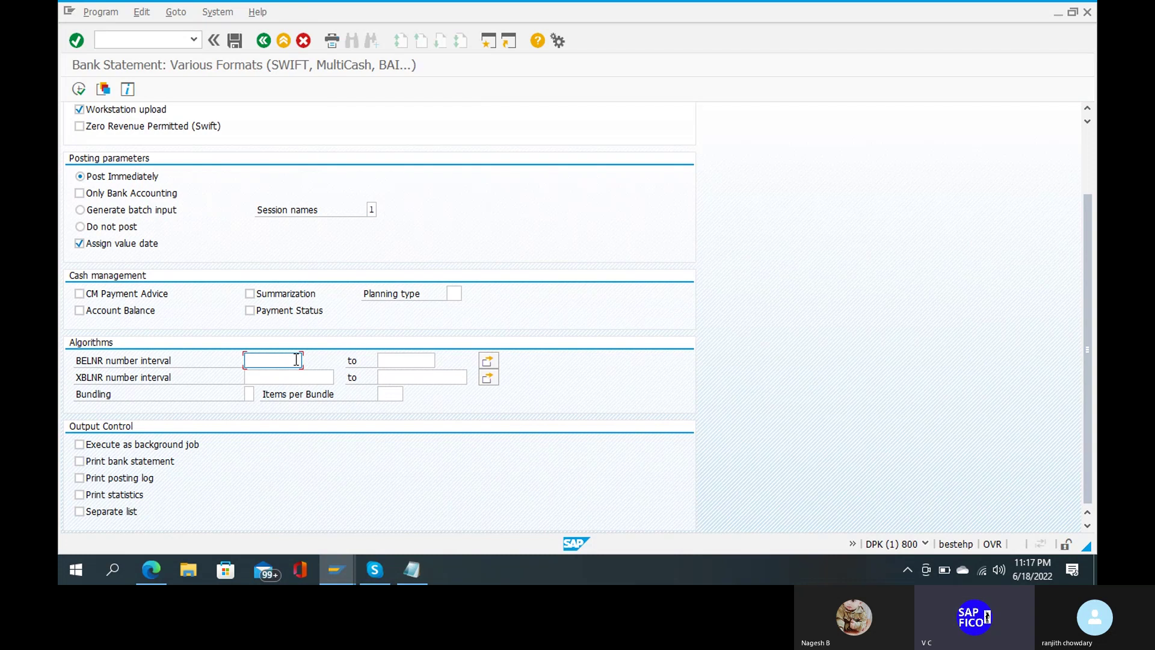
{"action": "left_click", "coordinate": [296, 360]}
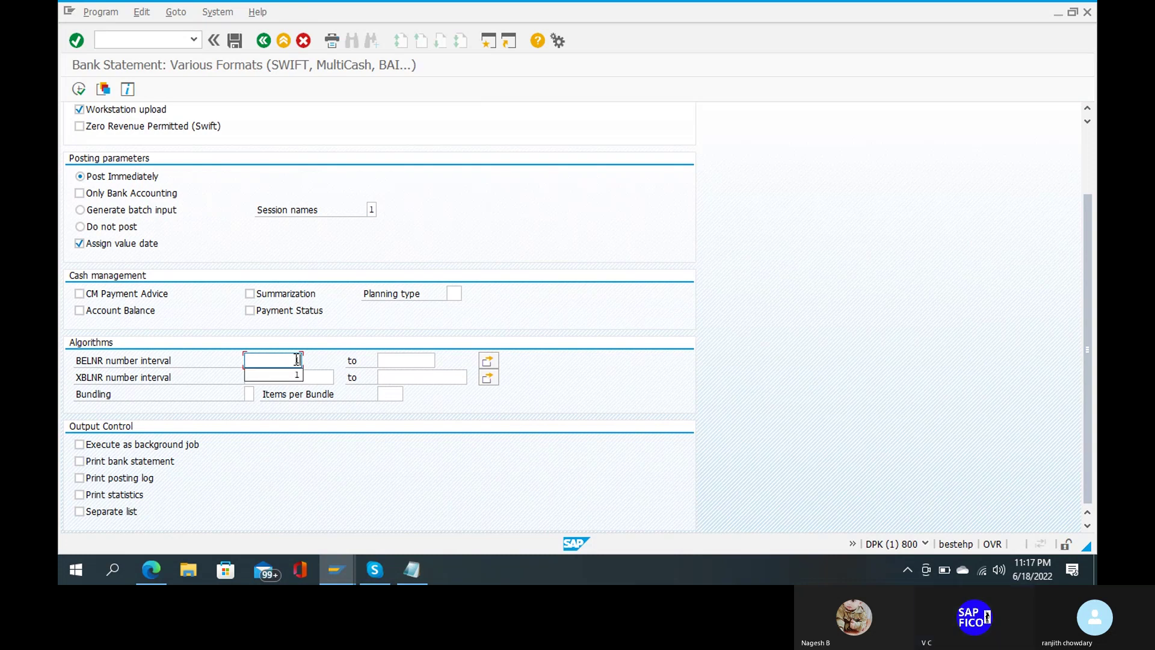
{"action": "key", "text": "Tab"}
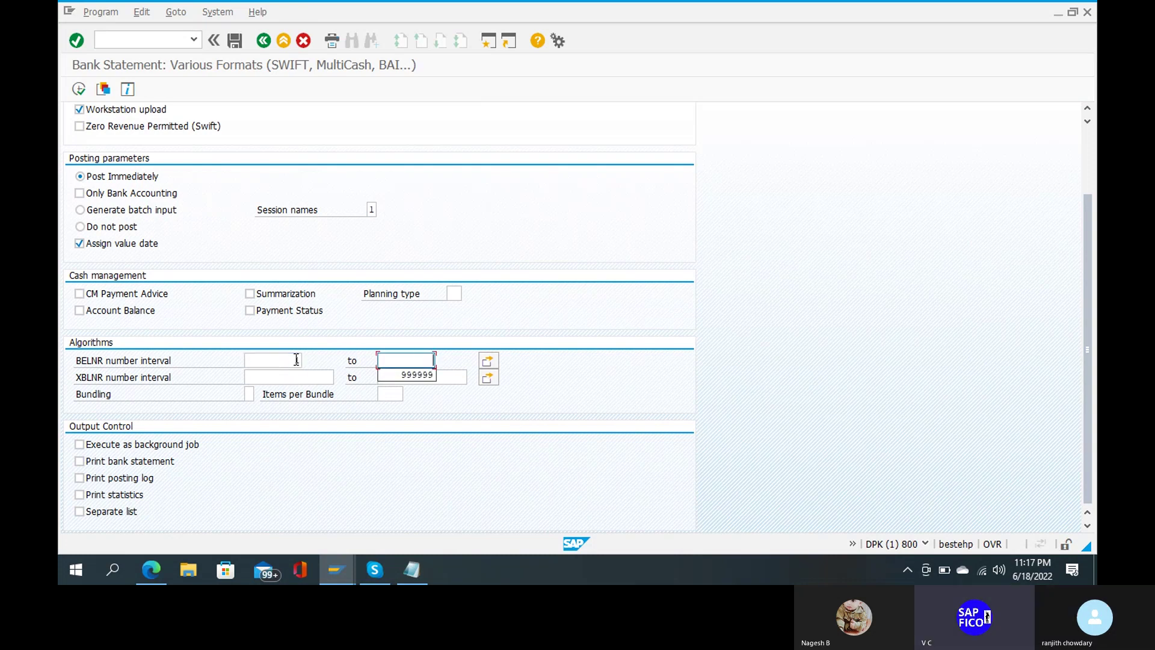
{"action": "key", "text": "Down"}
{"action": "key", "text": "Return"}
{"action": "key", "text": "Tab"}
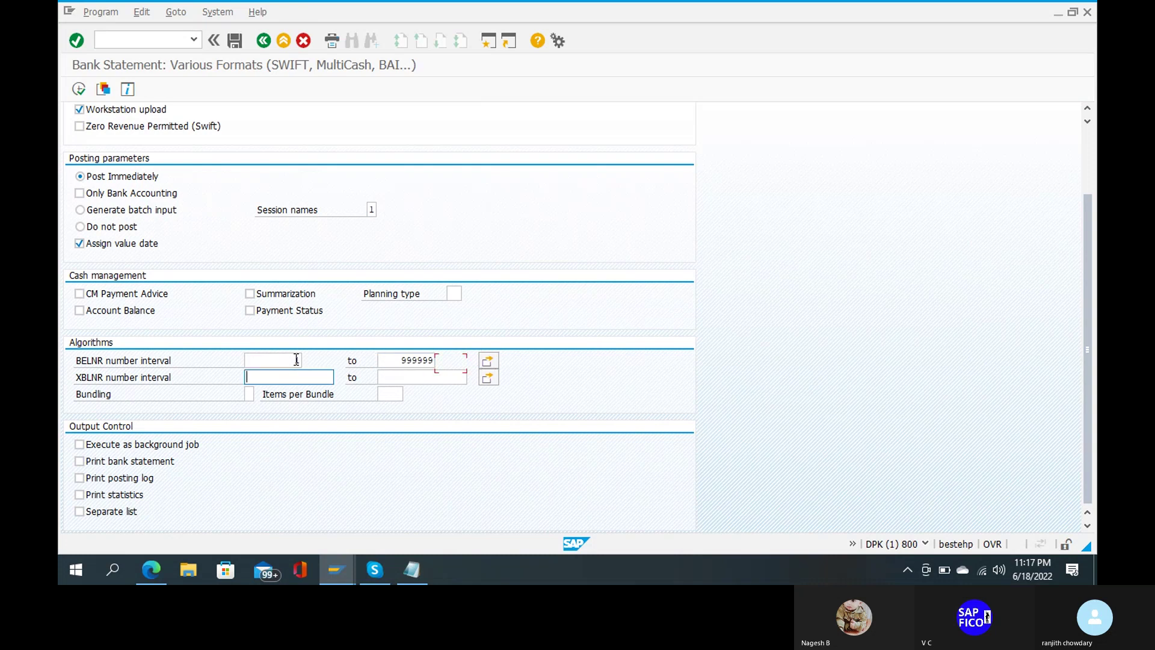
- Set the XBLNR number interval to 1 through 999999 and enable Print bank statement
{"action": "type", "text": "1"}
{"action": "key", "text": "Tab"}
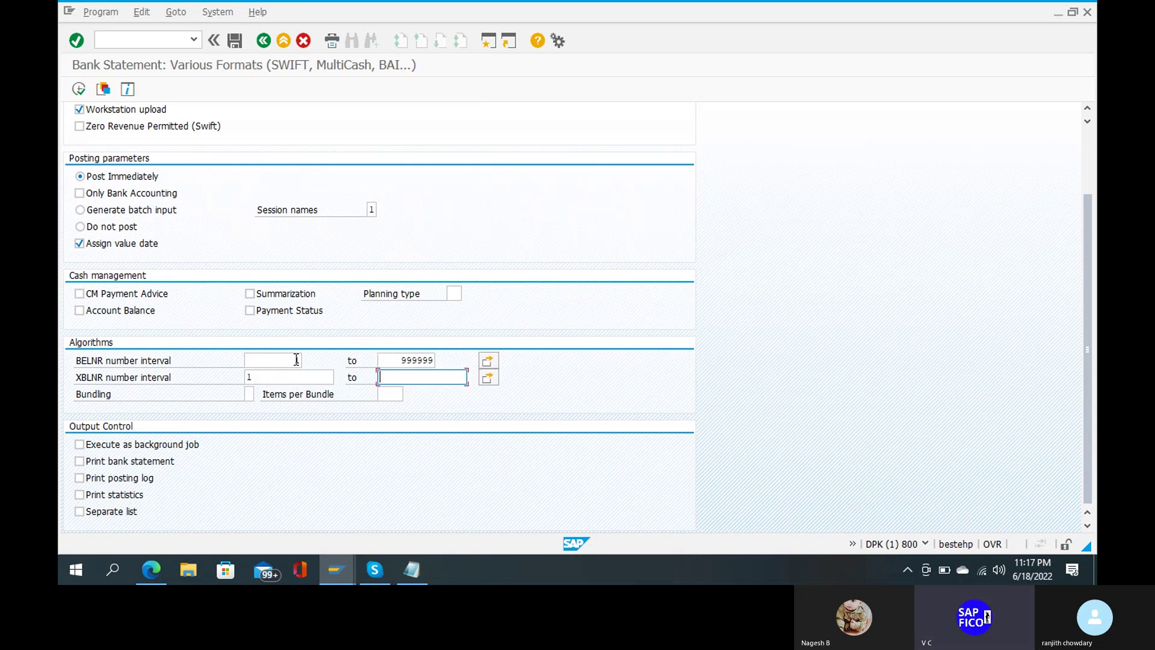
{"action": "key", "text": "Down"}
{"action": "key", "text": "Return"}
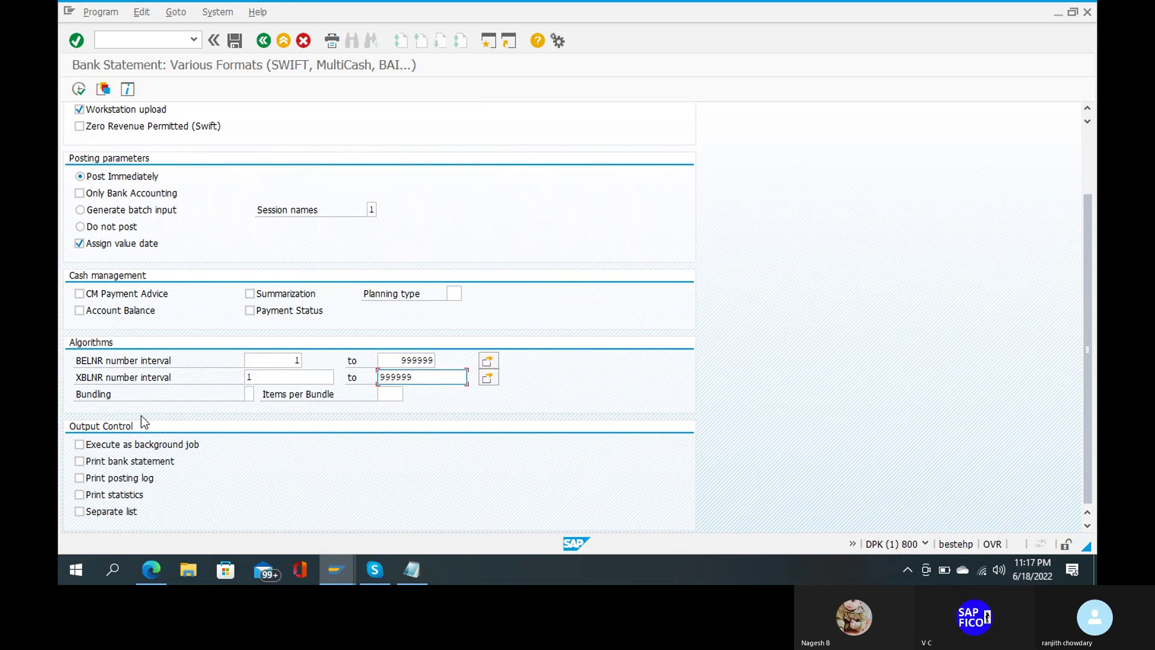
{"action": "left_click", "coordinate": [79, 461]}
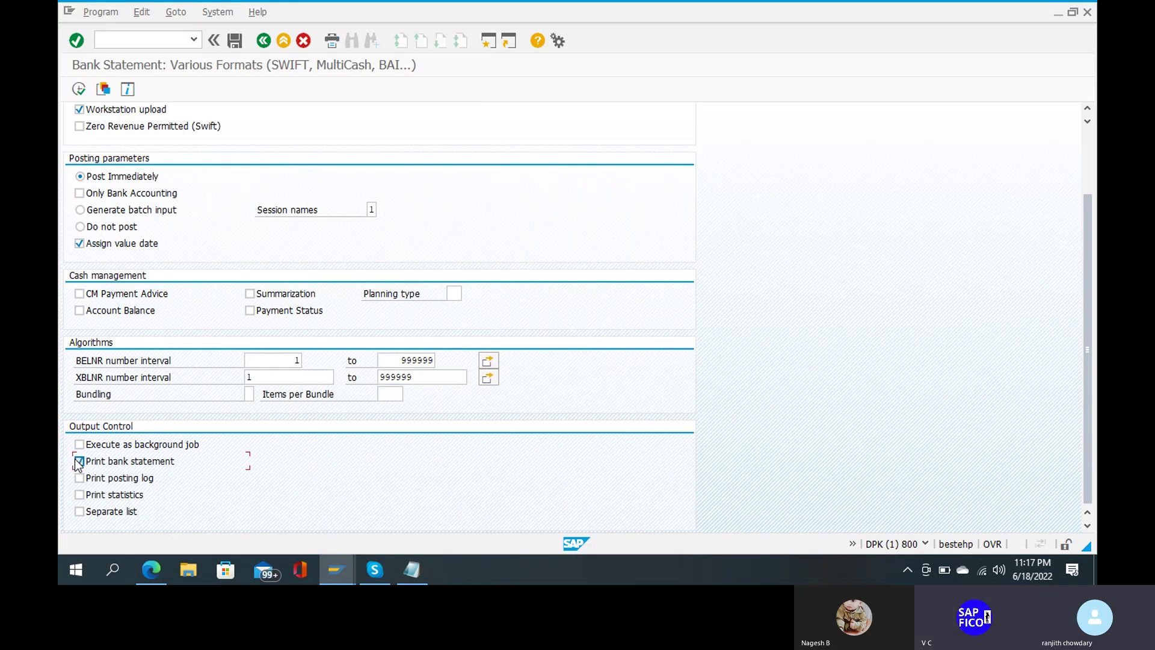
- Execute the import with file access allowed, and proceed from the error's help to the allocation of banks to transaction types
{"action": "left_click", "coordinate": [79, 90]}
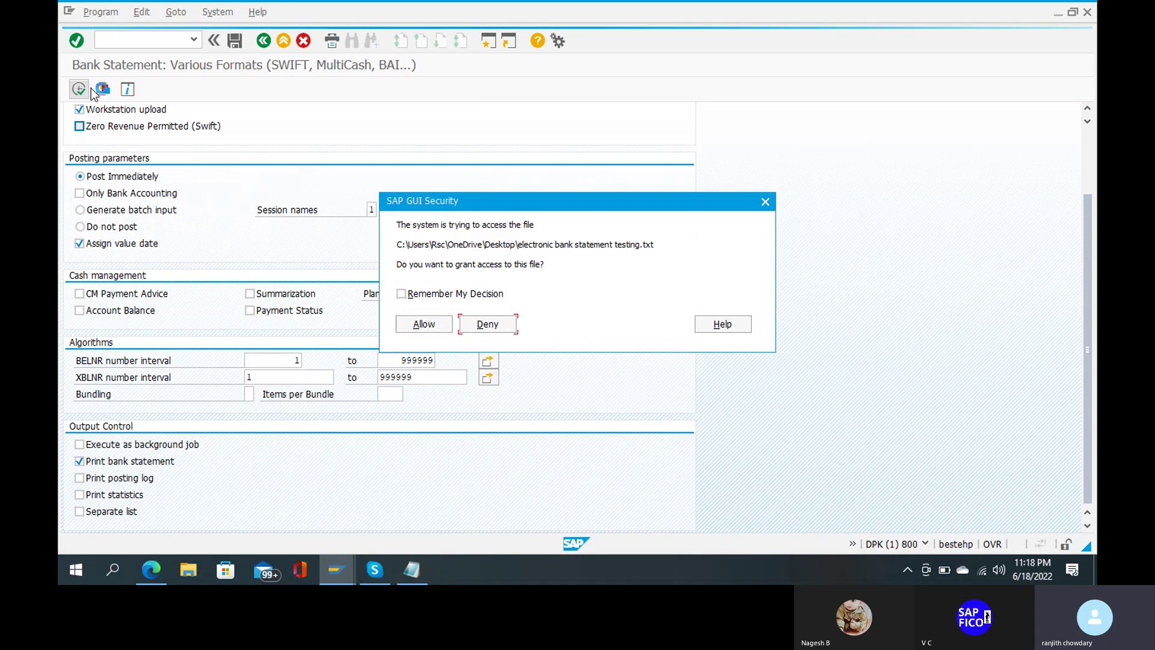
{"action": "left_click", "coordinate": [415, 327]}
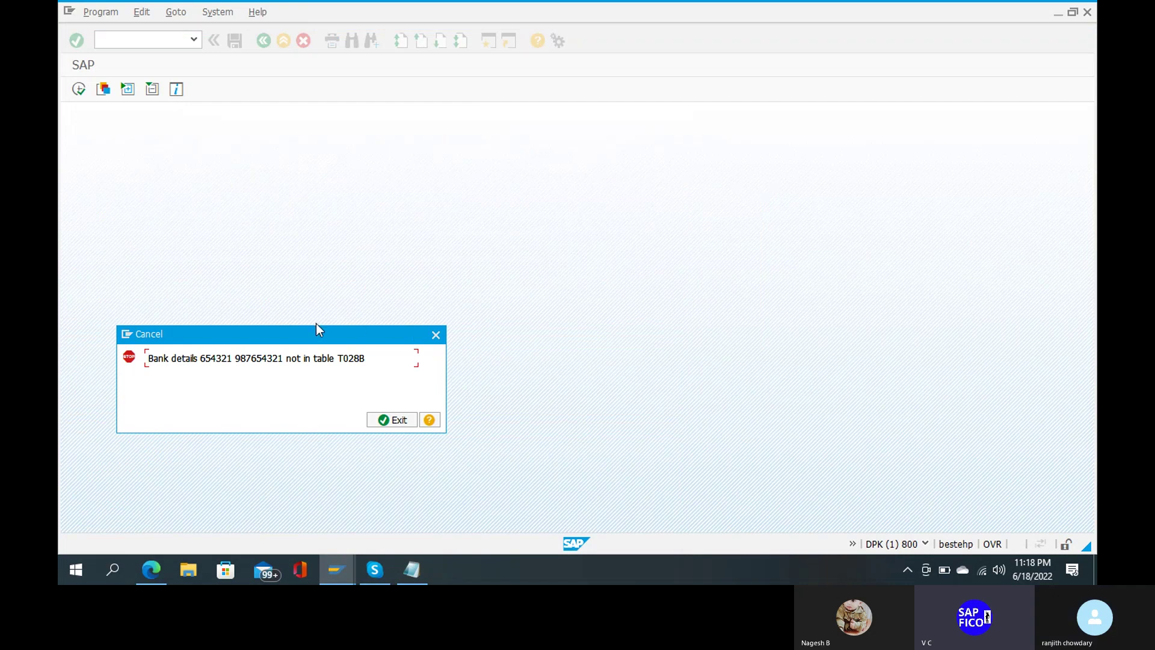
{"action": "left_click", "coordinate": [428, 421]}
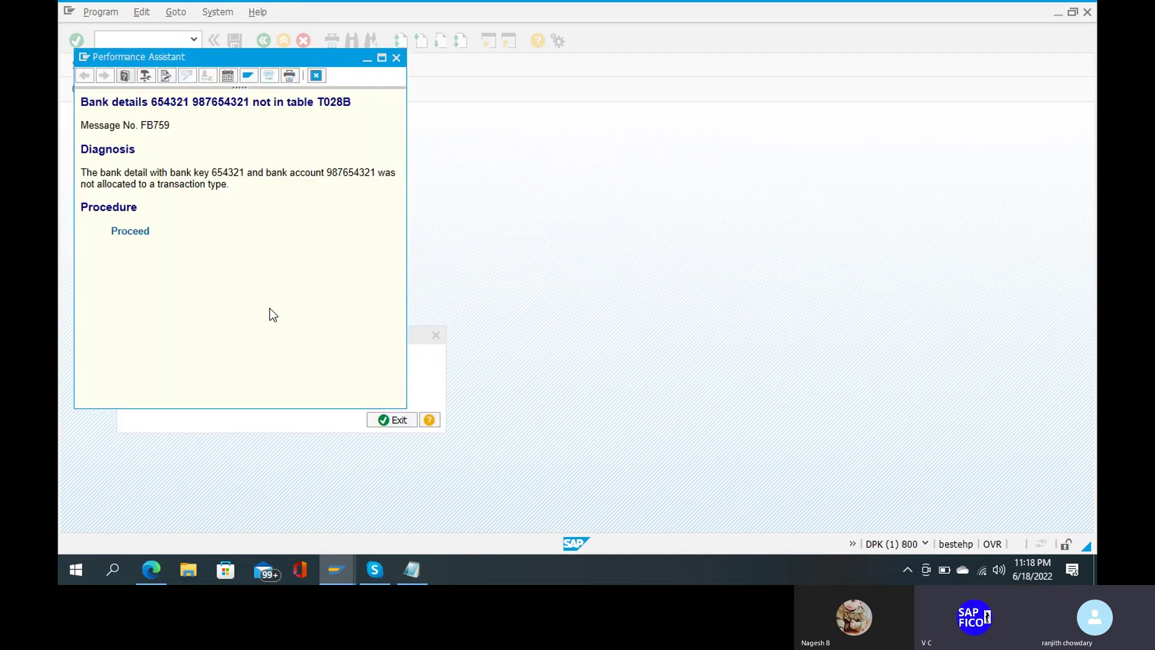
{"action": "left_click", "coordinate": [126, 236]}
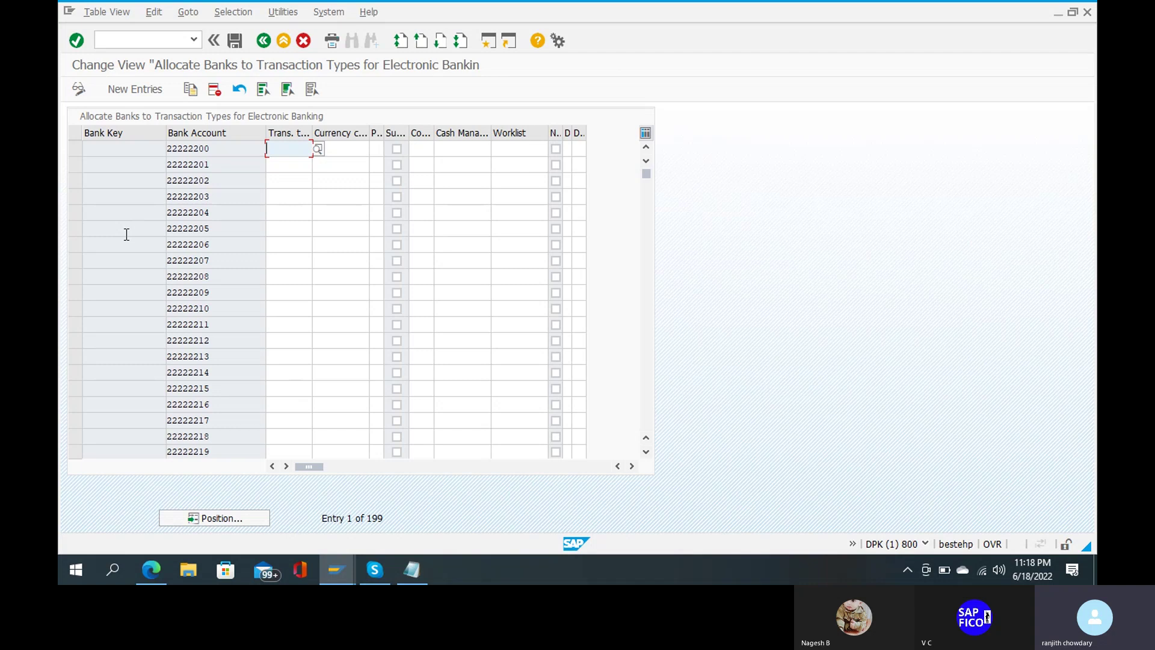
- Add a new bank allocation entry with bank key 654321 and the bank account number from the error message
{"action": "left_click", "coordinate": [120, 89]}
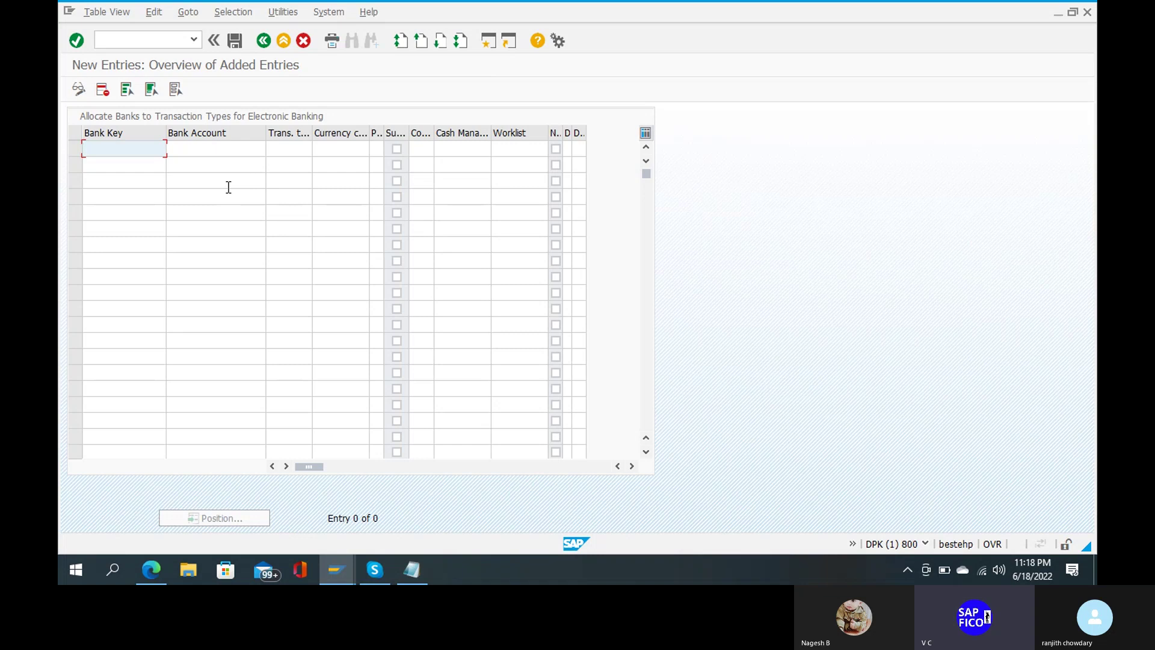
{"action": "type", "text": "6542"}
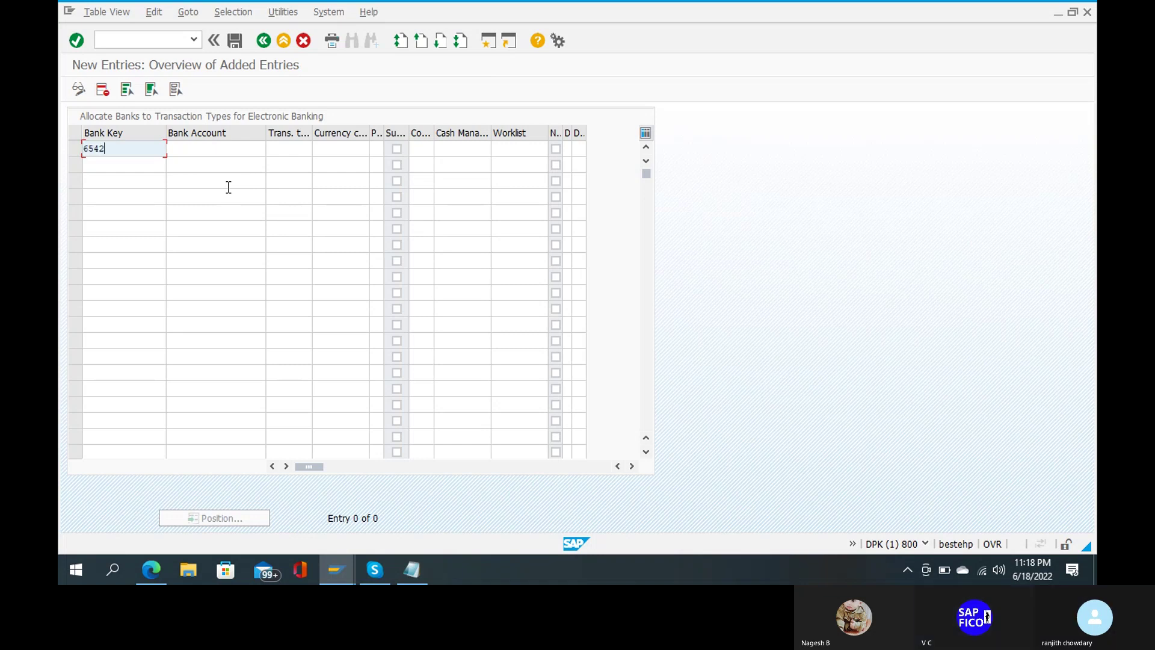
{"action": "key", "text": "BackSpace"}
{"action": "type", "text": "321"}
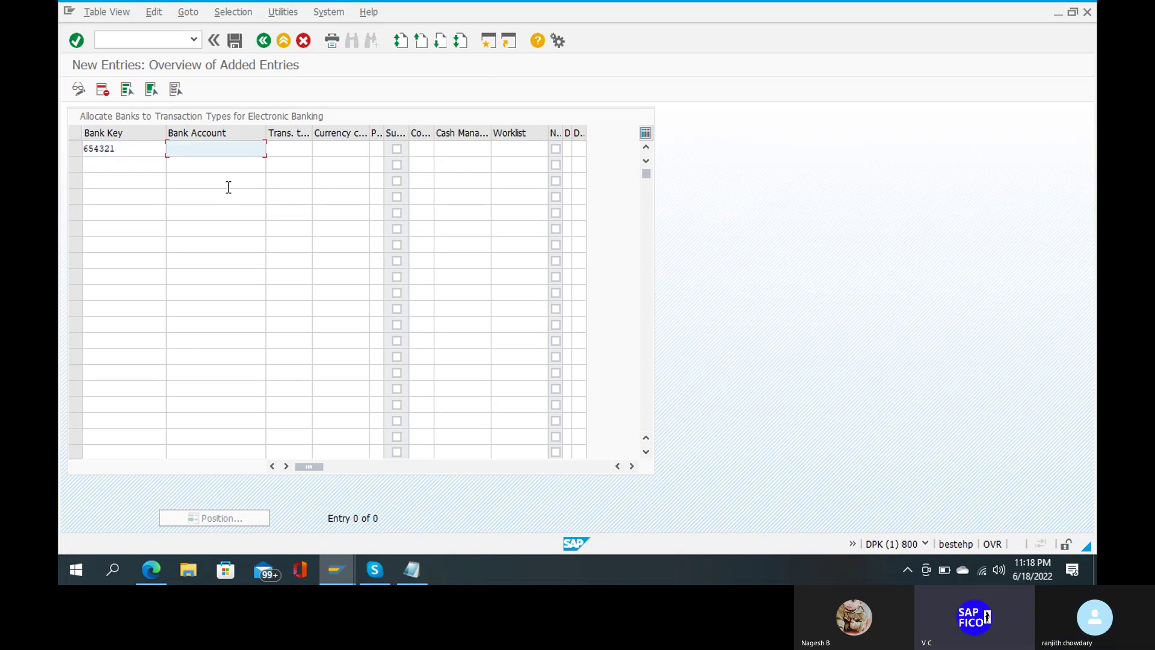
{"action": "type", "text": "987654321"}
{"action": "key", "text": "Tab"}
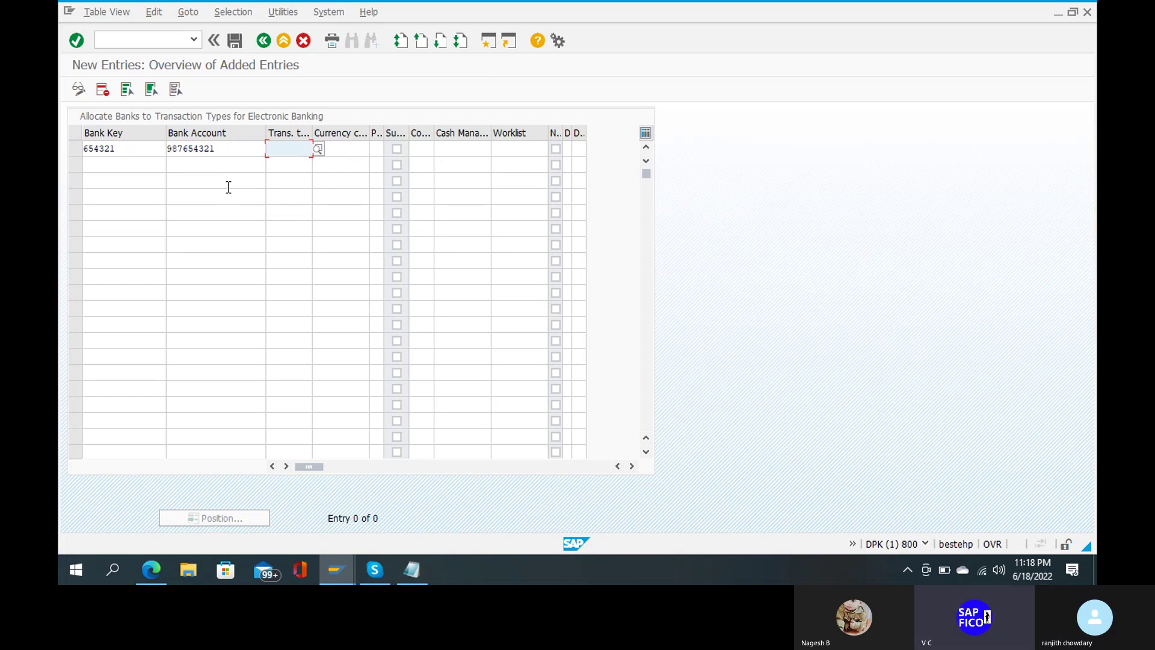
{"action": "left_click", "coordinate": [317, 148]}
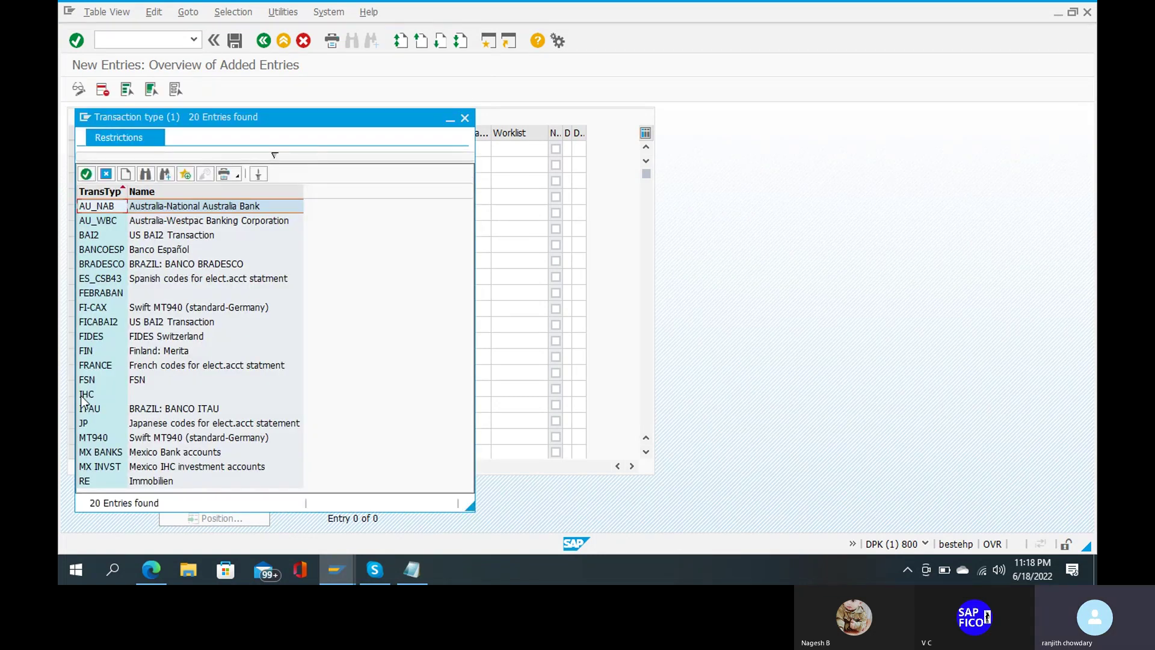
{"action": "left_click", "coordinate": [161, 425]}
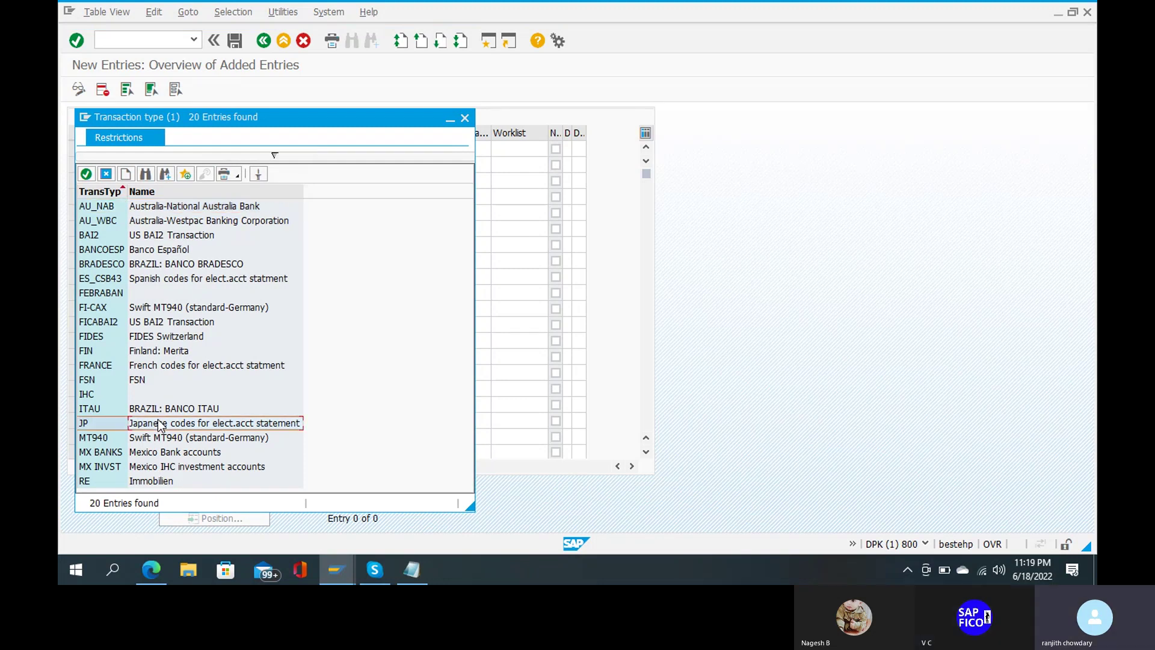
{"action": "double_click", "coordinate": [175, 306]}
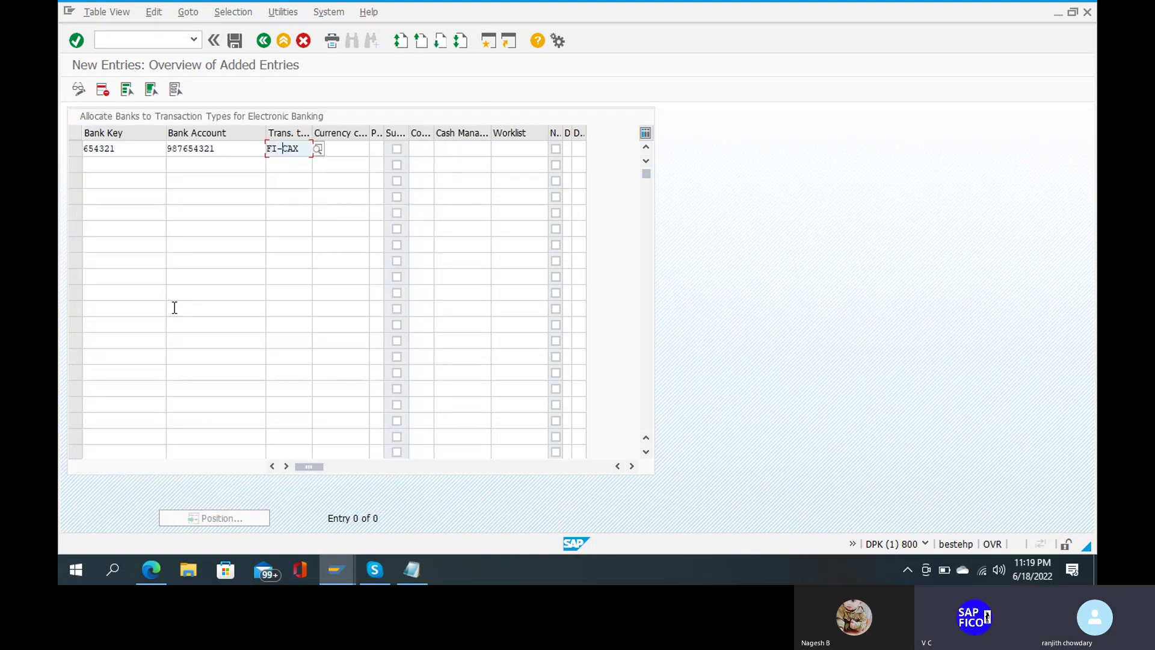
{"action": "key", "text": "End"}
{"action": "key", "text": "BackSpace"}
{"action": "key", "text": "BackSpace"}
{"action": "key", "text": "BackSpace"}
{"action": "key", "text": "BackSpace"}
{"action": "key", "text": "BackSpace"}
{"action": "key", "text": "BackSpace"}
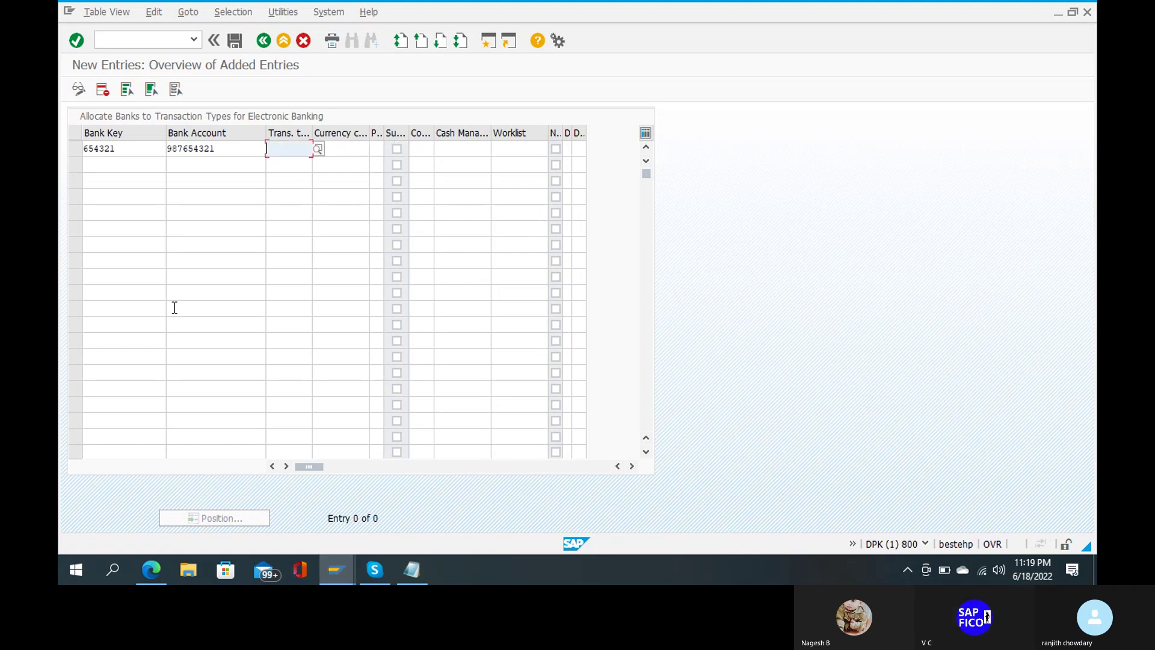
- Assign transaction type MT940 to the new bank allocation entry and save it under the proposed customizing request
{"action": "left_click", "coordinate": [318, 149]}
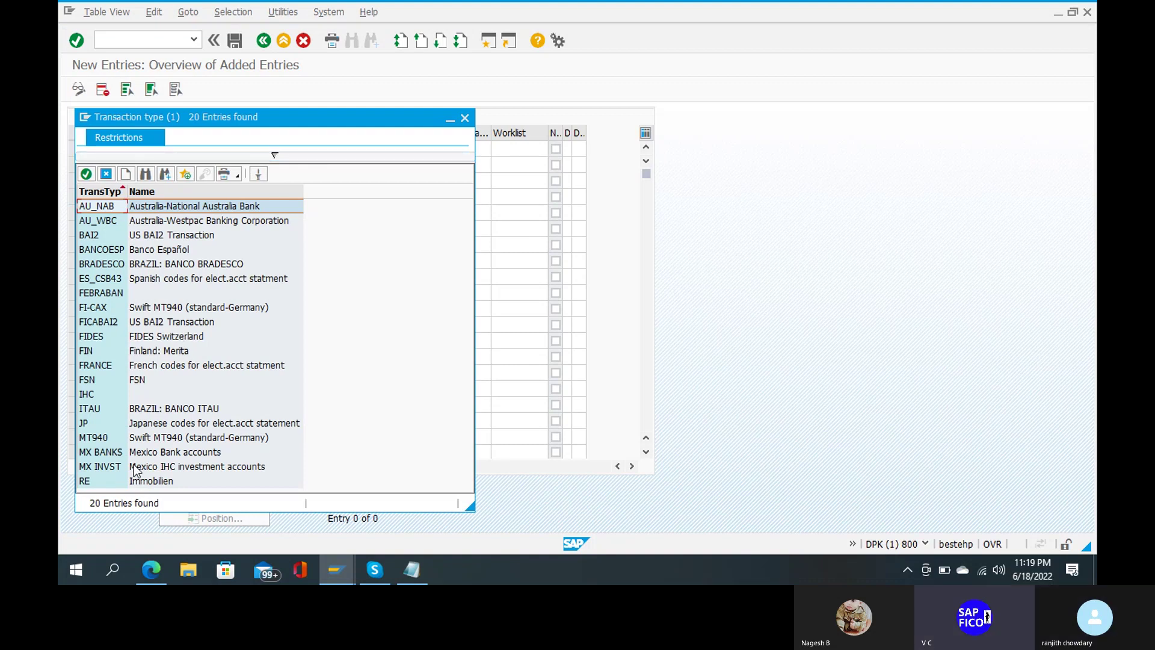
{"action": "left_click", "coordinate": [90, 437]}
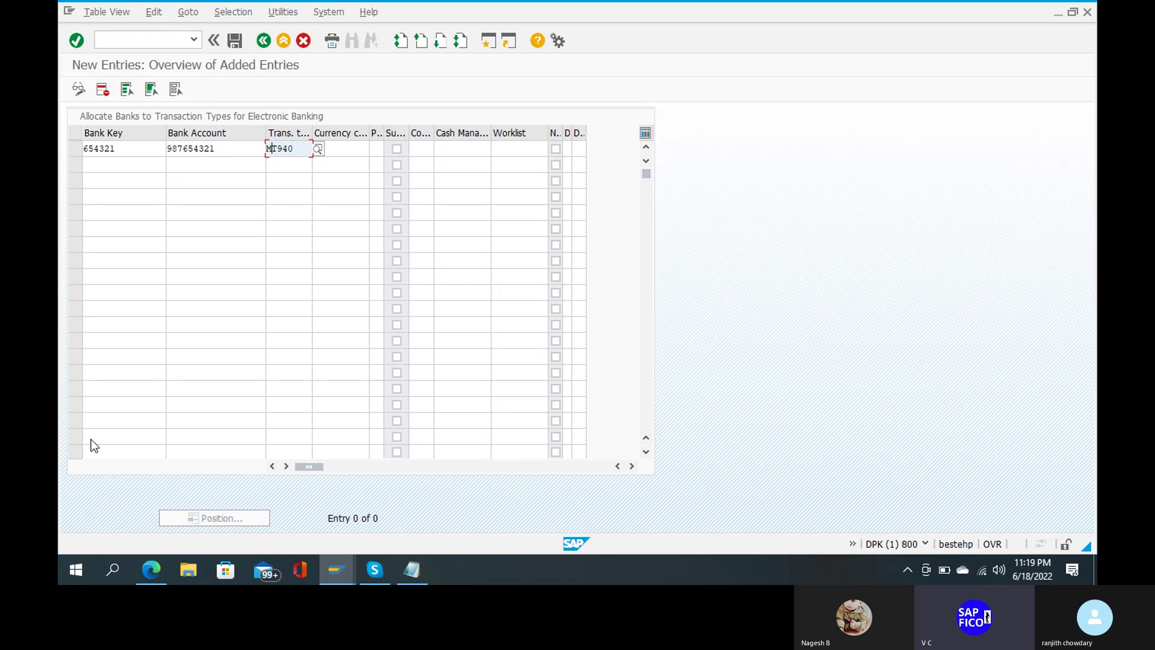
{"action": "key", "text": "ctrl+s"}
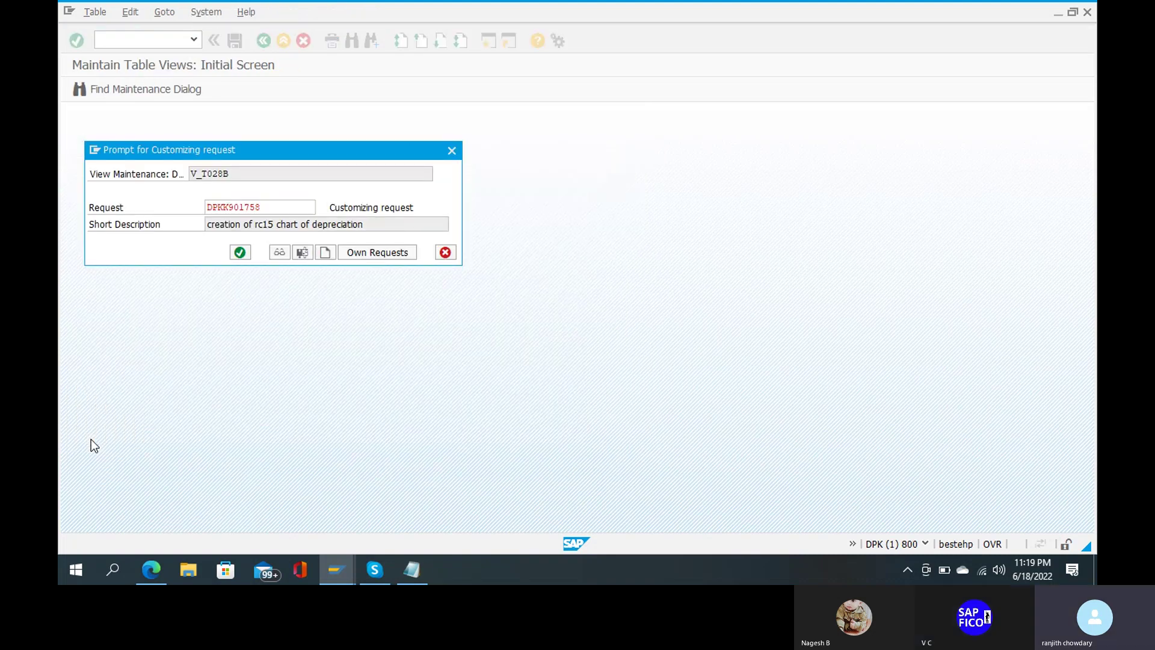
{"action": "key", "text": "Return"}
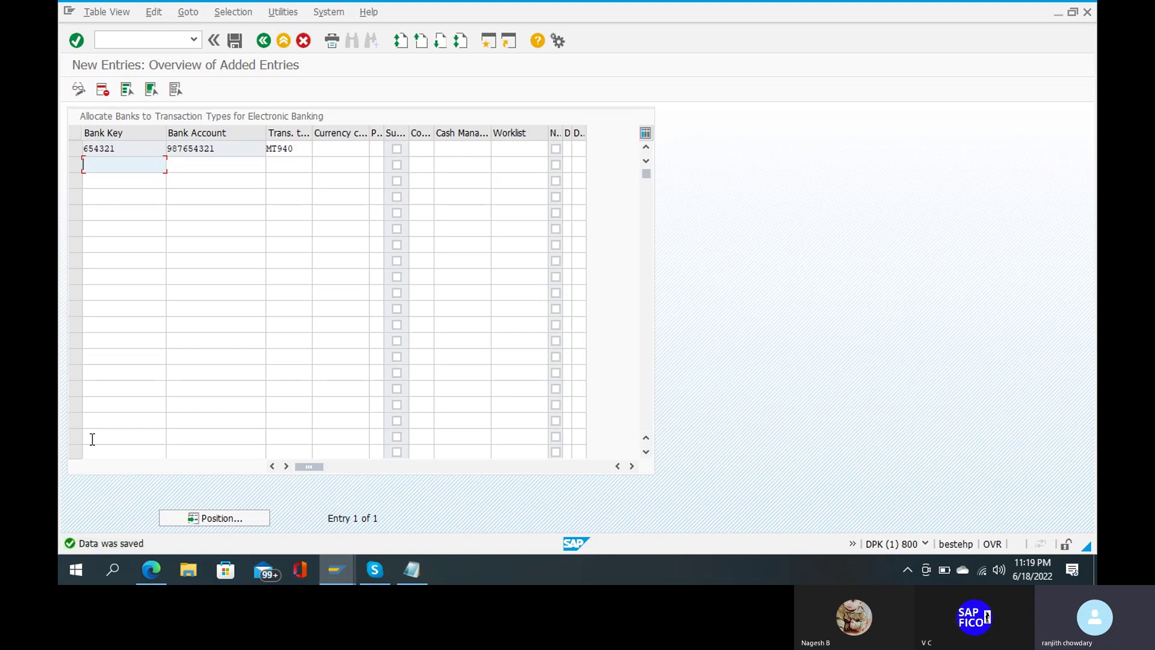
- Leave the allocation table and start transaction FF_5 from the SAP Easy Access screen
{"action": "left_click", "coordinate": [104, 38]}
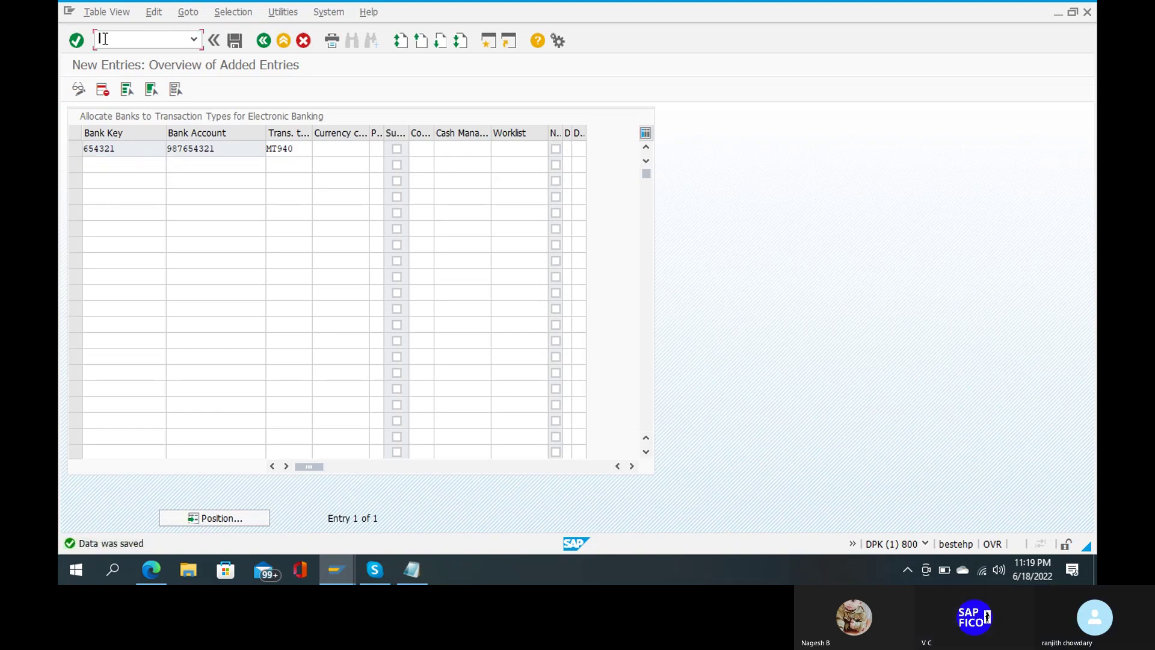
{"action": "type", "text": "/n"}
{"action": "key", "text": "Return"}
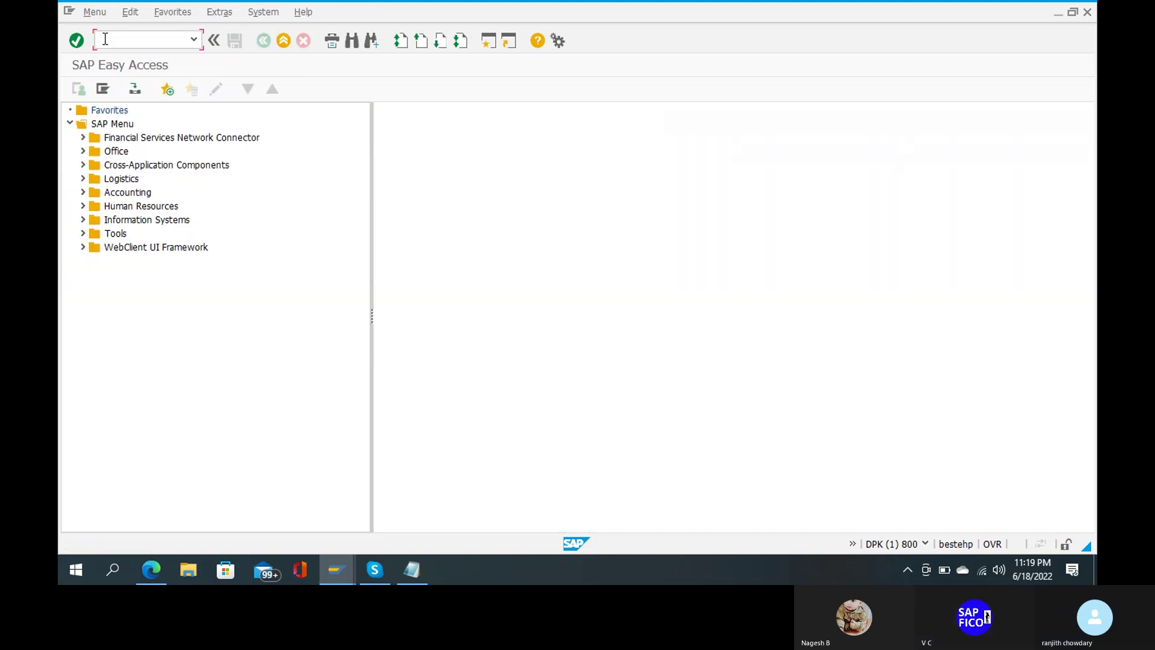
{"action": "type", "text": "ff_5"}
{"action": "key", "text": "Return"}
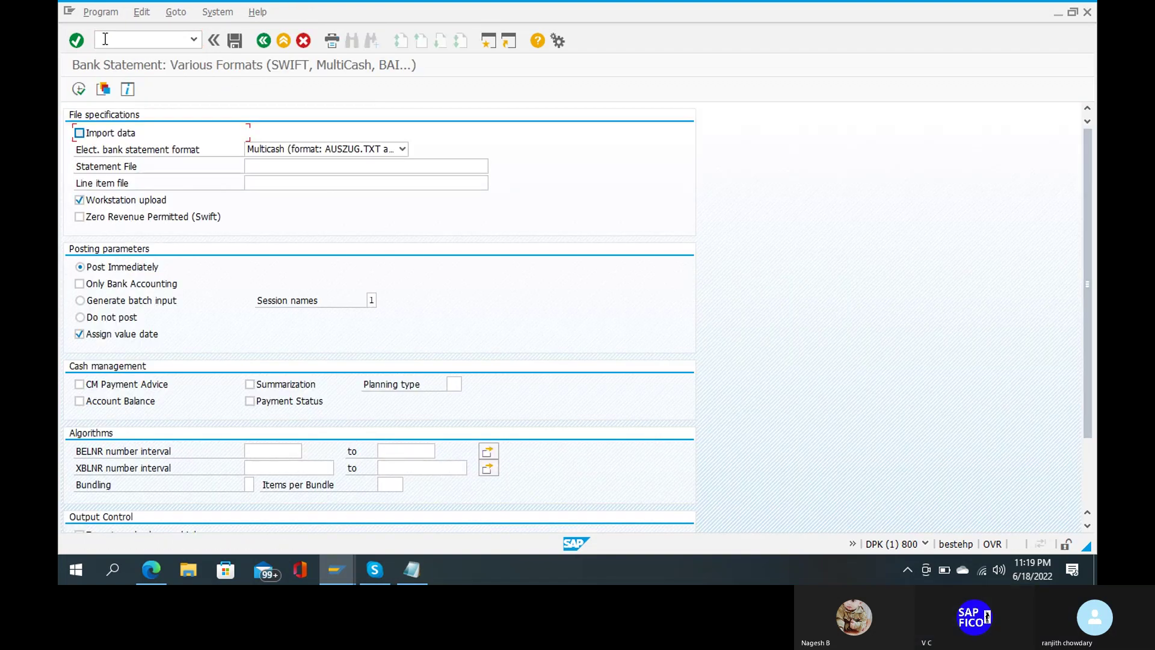
- Enable Import data, choose the SWIFT MT940 international format (field 86 unstructured), and select the Desktop file "electronic bank statement testing" as the statement file
{"action": "left_click", "coordinate": [79, 133]}
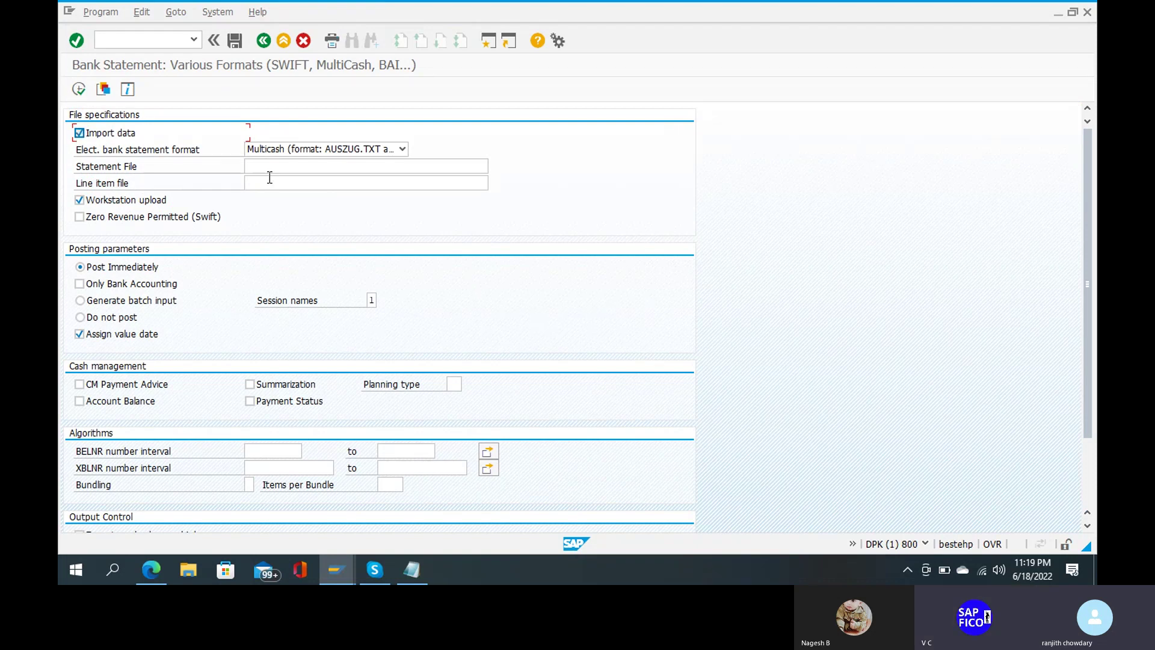
{"action": "left_click", "coordinate": [346, 150]}
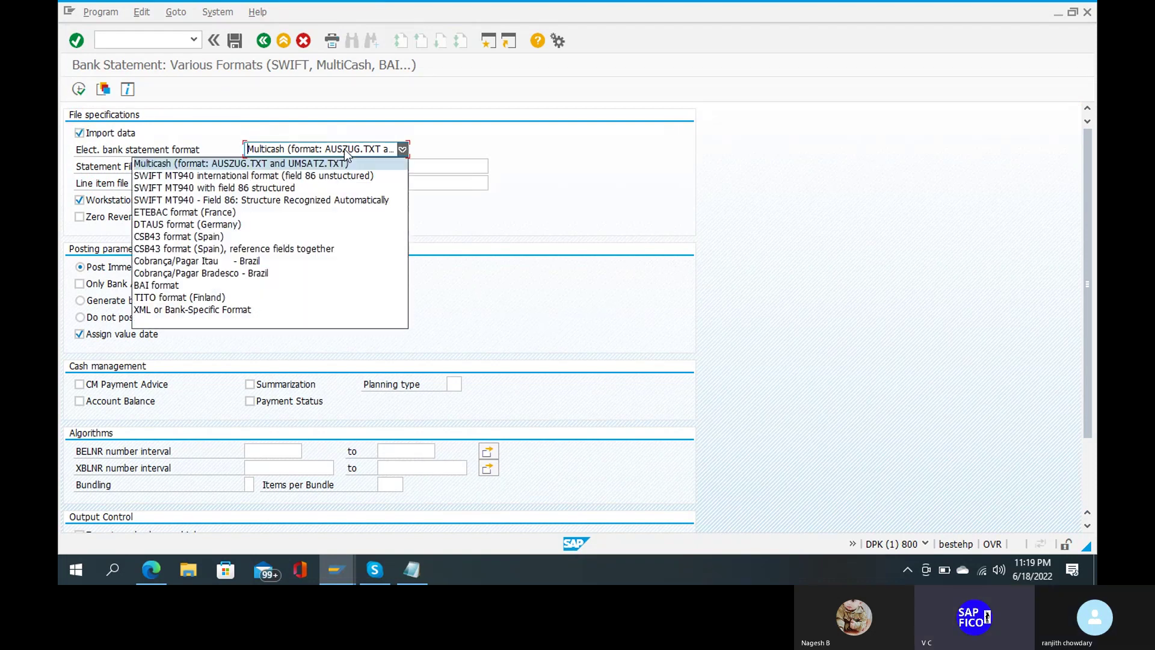
{"action": "left_click", "coordinate": [298, 180]}
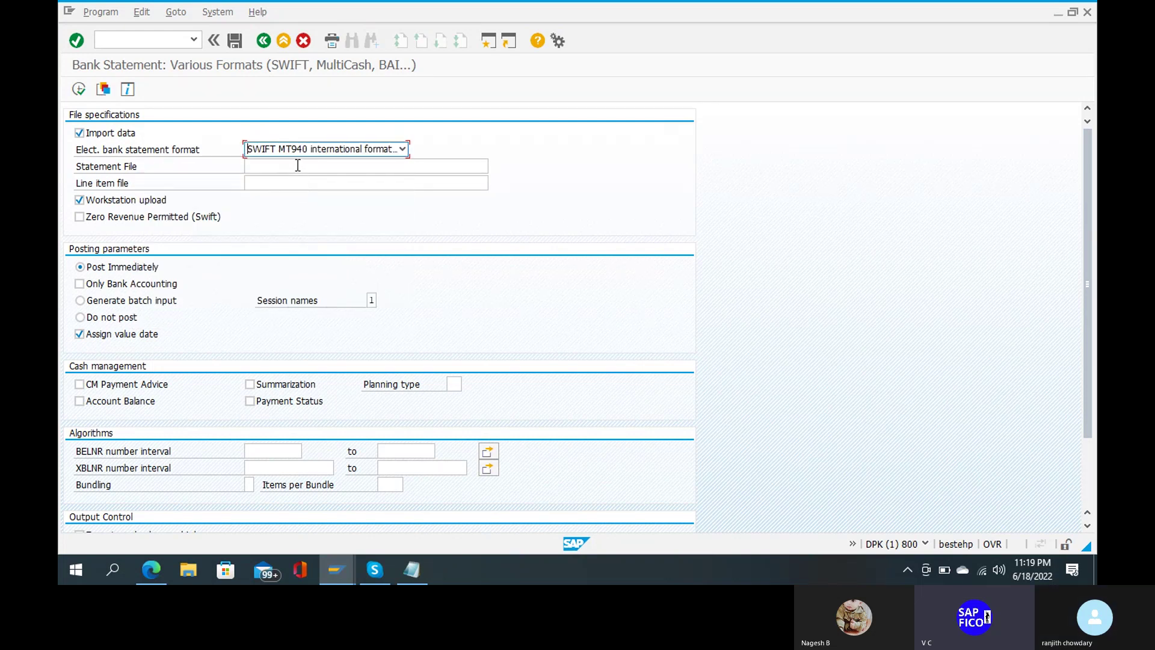
{"action": "left_click", "coordinate": [298, 165]}
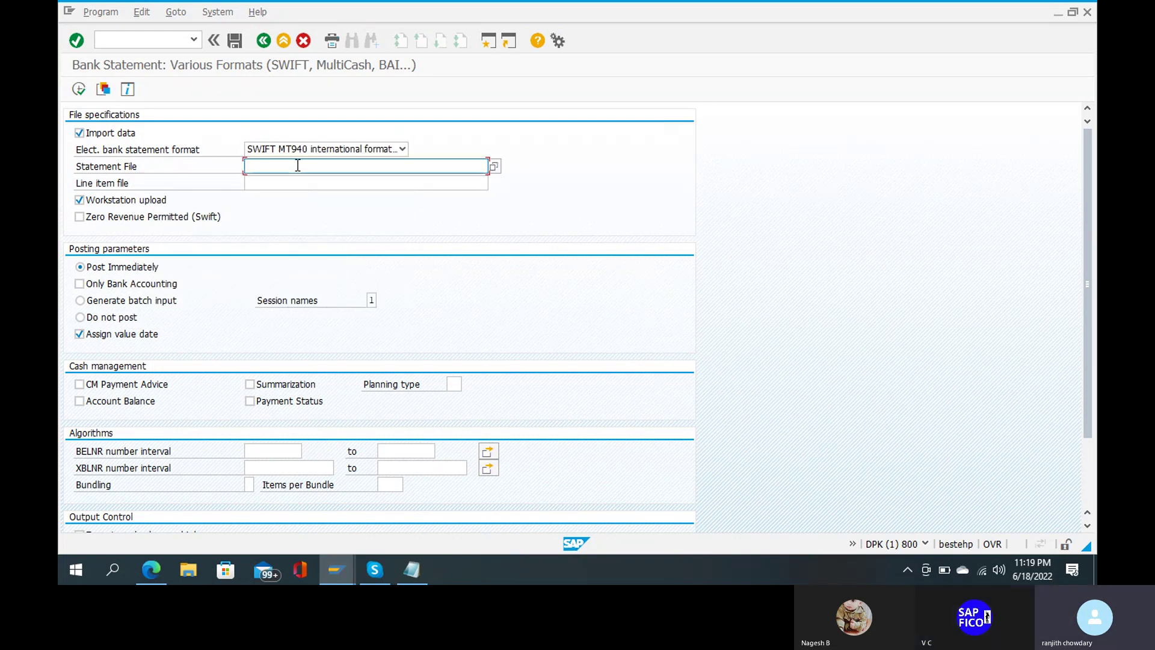
{"action": "left_click", "coordinate": [494, 166]}
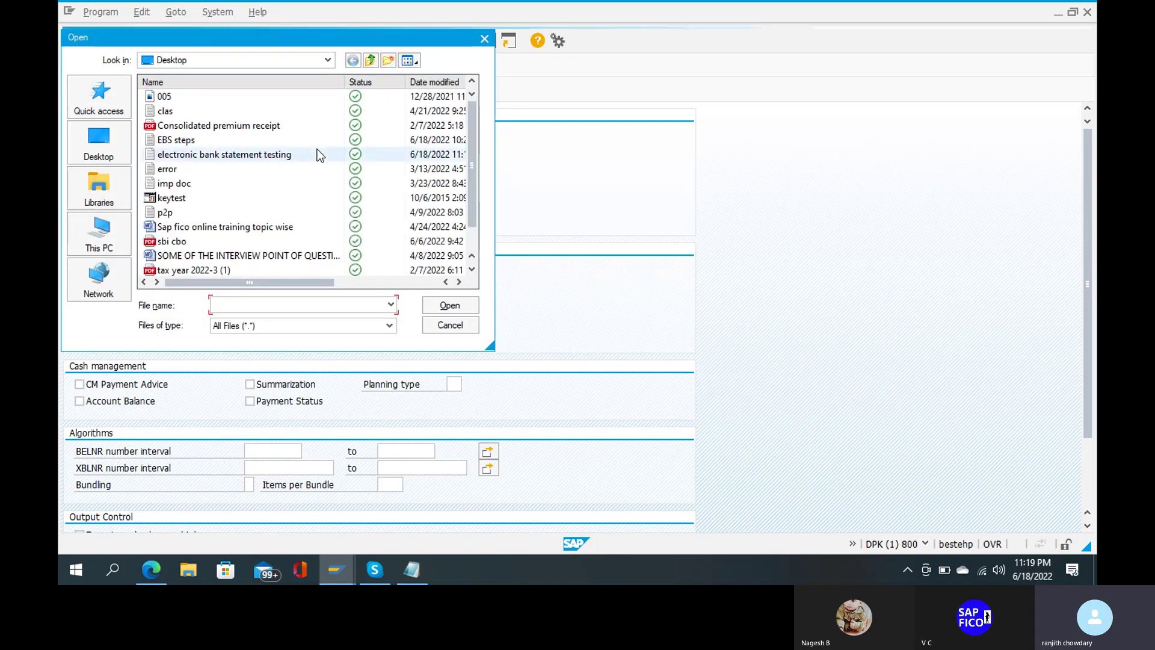
{"action": "double_click", "coordinate": [272, 152]}
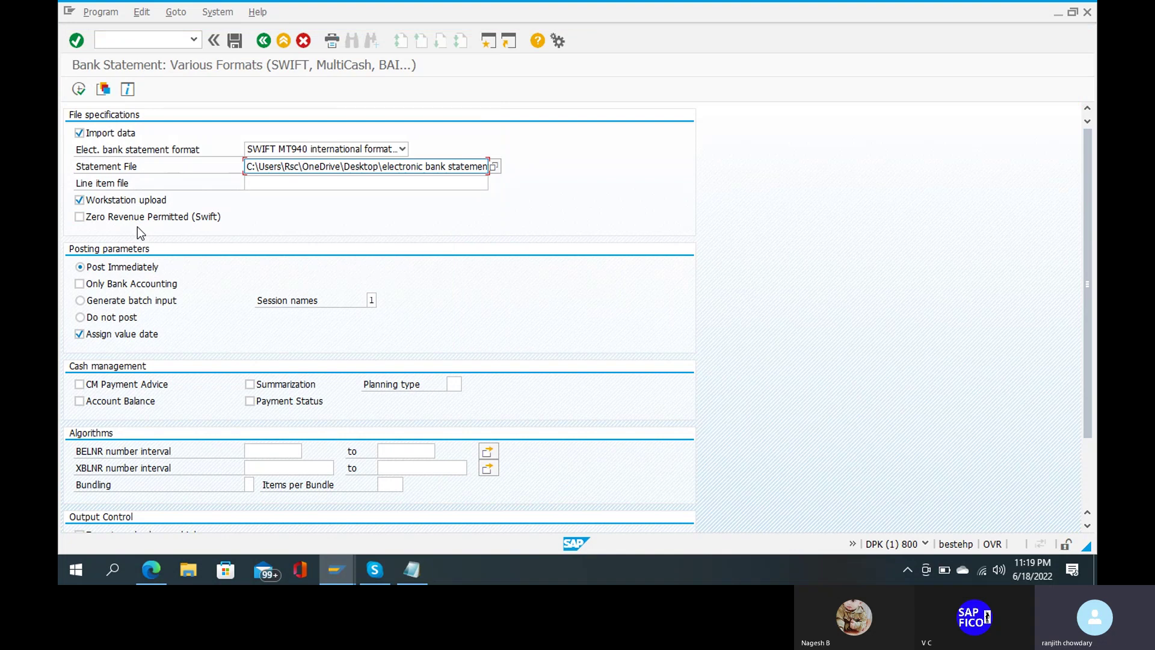
- Set the BELNR number interval under Algorithms to 1 through 999999
{"action": "scroll", "coordinate": [193, 307], "scroll_direction": "down", "scroll_amount": 3}
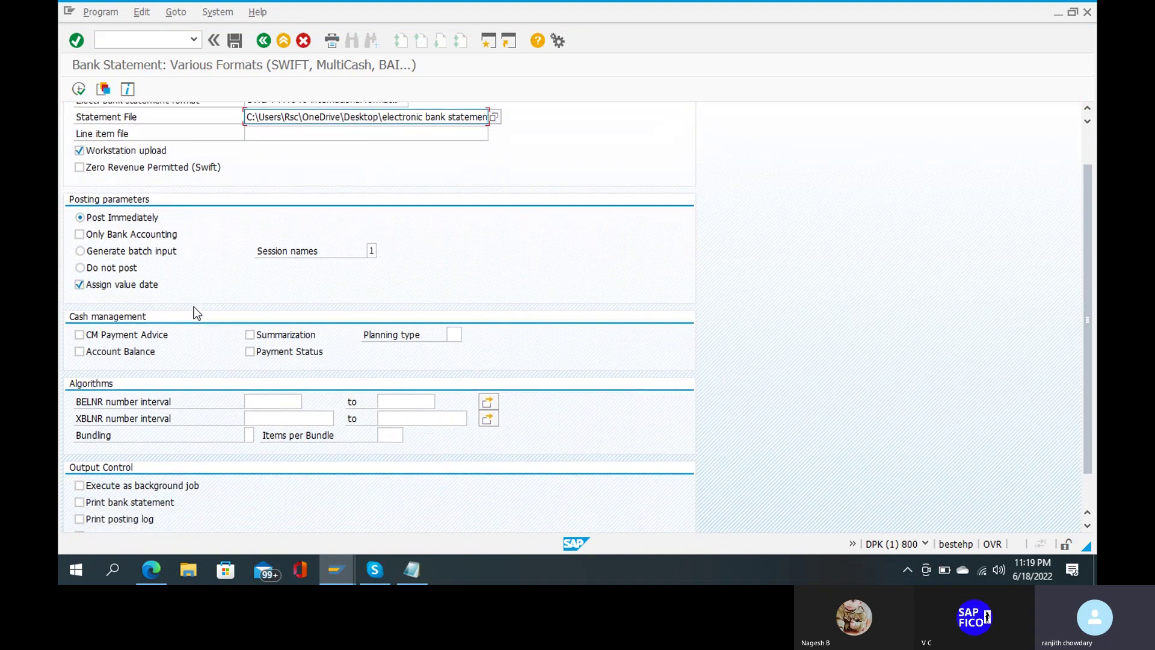
{"action": "left_click", "coordinate": [252, 401]}
{"action": "type", "text": "1"}
{"action": "key", "text": "Tab"}
{"action": "type", "text": "9"}
{"action": "key", "text": "Down"}
{"action": "key", "text": "Return"}
{"action": "key", "text": "Tab"}
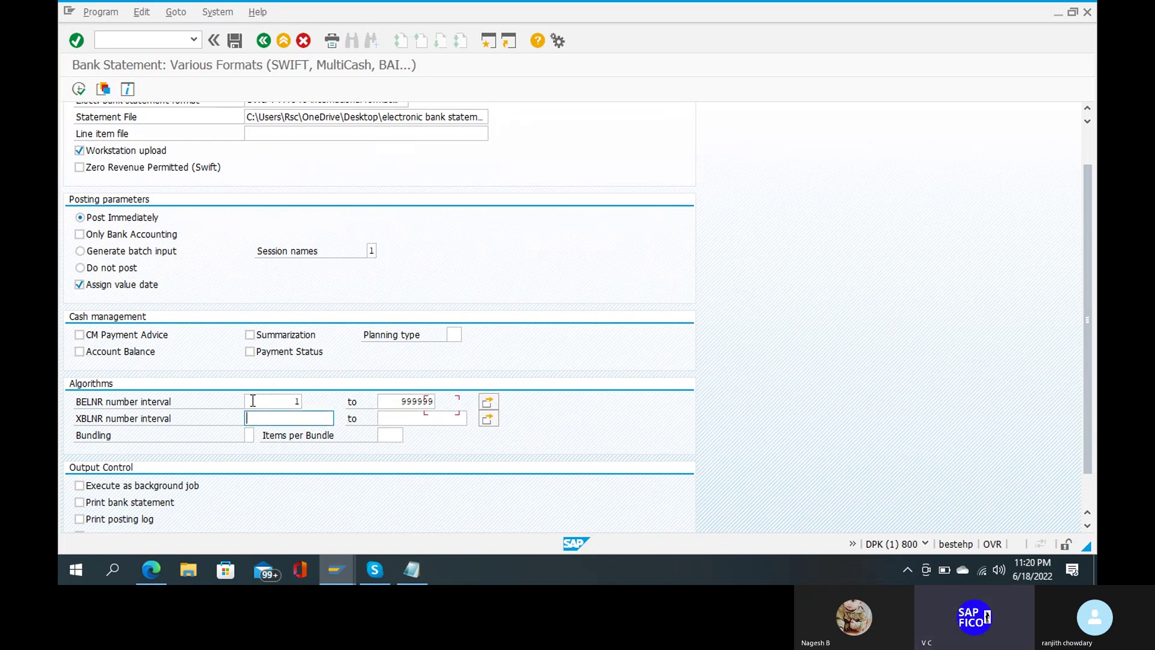
- Set the XBLNR number interval to 1 through 999999 and enable Print bank statement
{"action": "type", "text": "1"}
{"action": "key", "text": "Tab"}
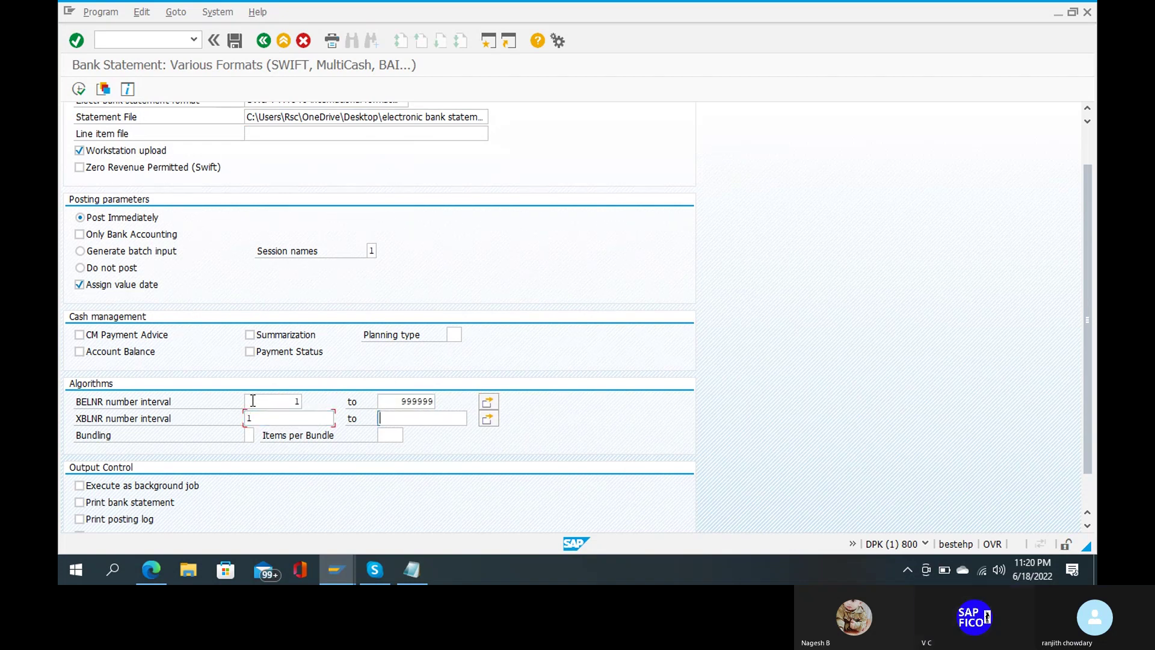
{"action": "key", "text": "Down"}
{"action": "key", "text": "Return"}
{"action": "left_click", "coordinate": [80, 501]}
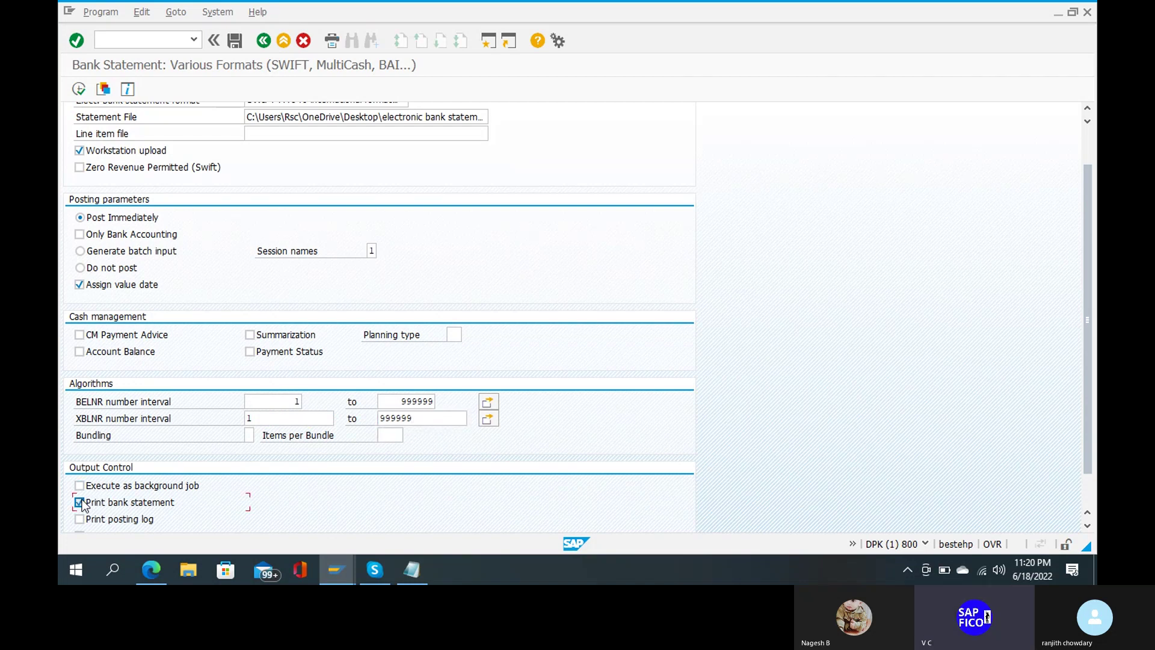
- Execute the bank statement import, allow access to the statement file, and acknowledge the information message
{"action": "left_click", "coordinate": [77, 96]}
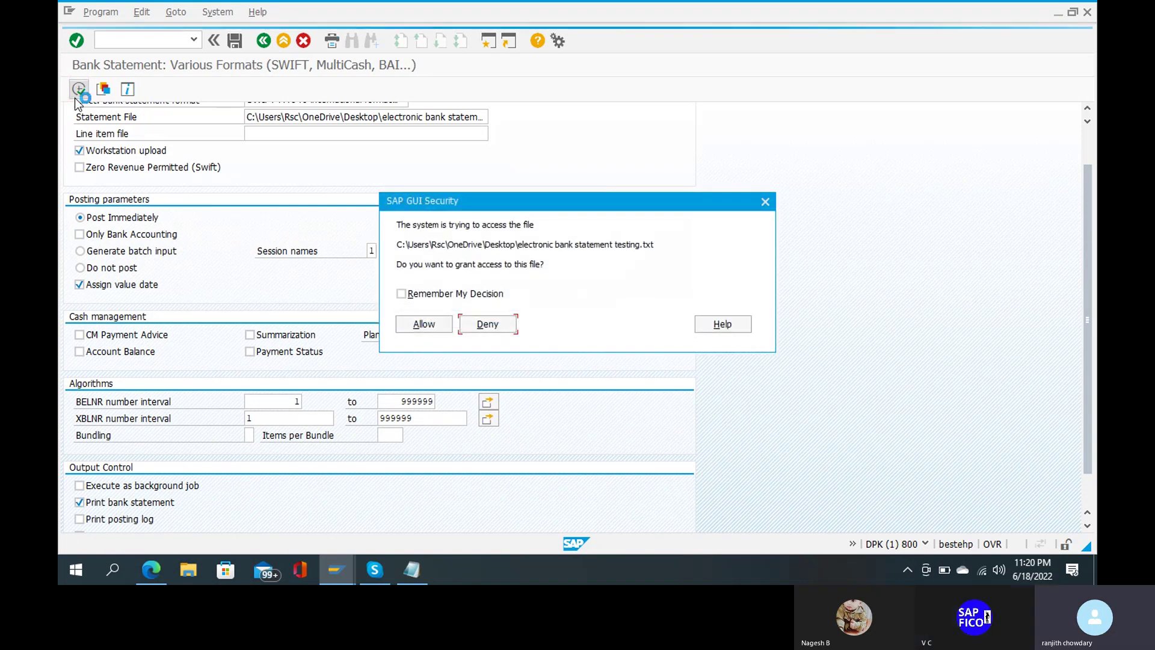
{"action": "key", "text": "Return"}
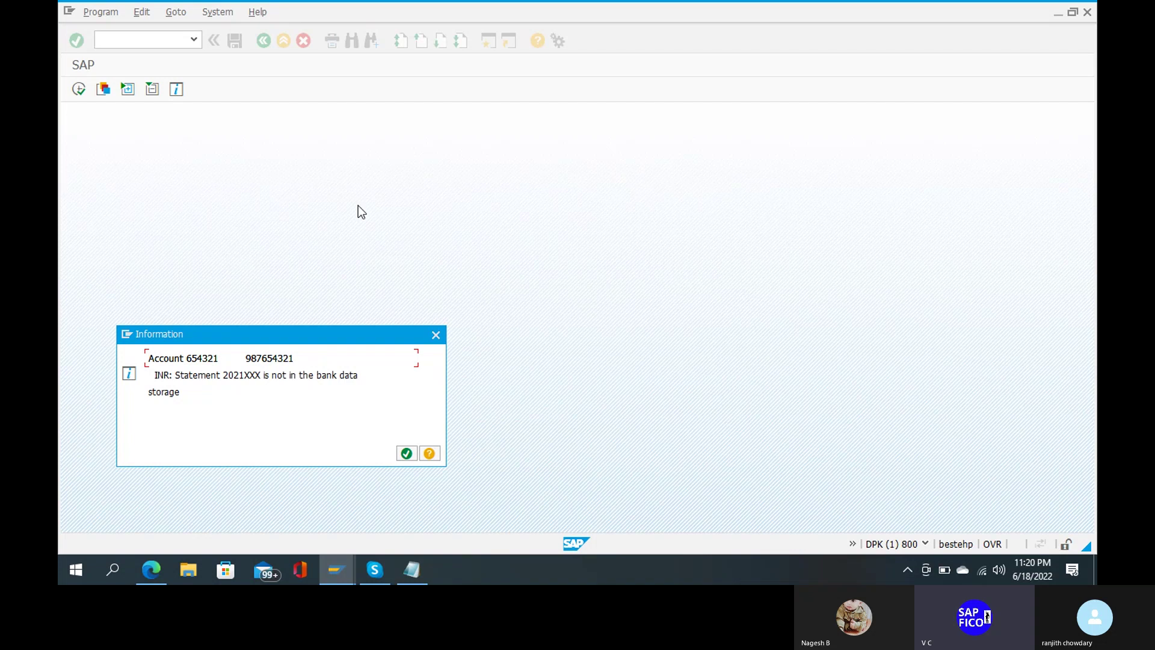
{"action": "left_click", "coordinate": [405, 455]}
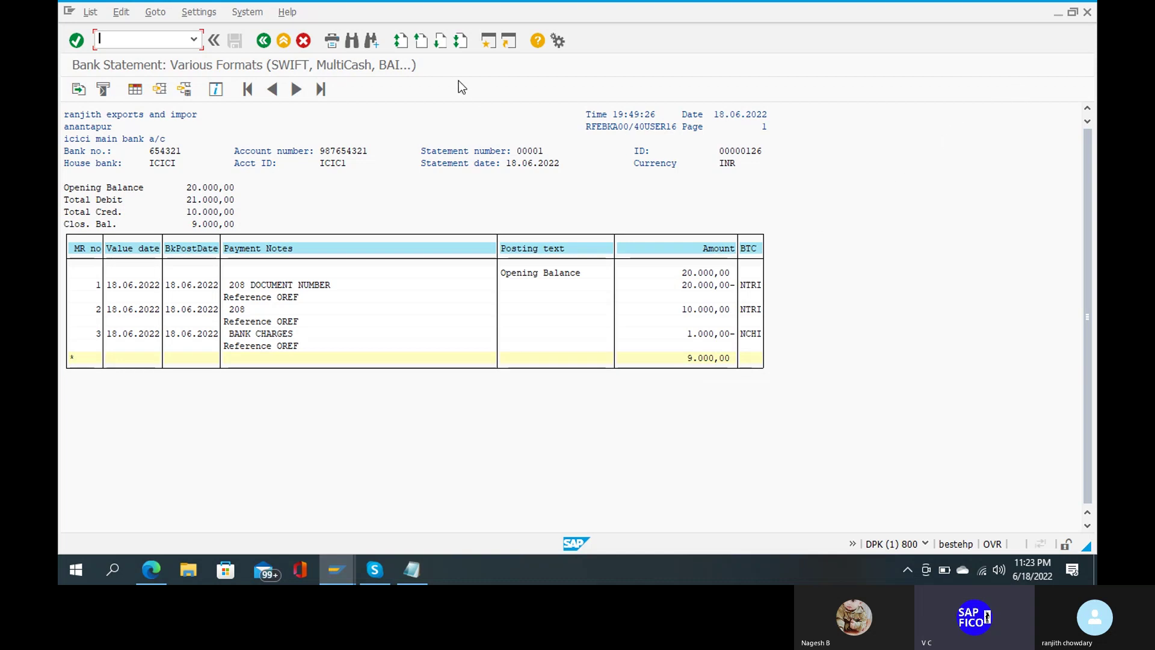
- Exit the bank statement report and log off from SAP, closing SAP Logon and the statement file in Notepad
{"action": "type", "text": "/n"}
{"action": "key", "text": "Return"}
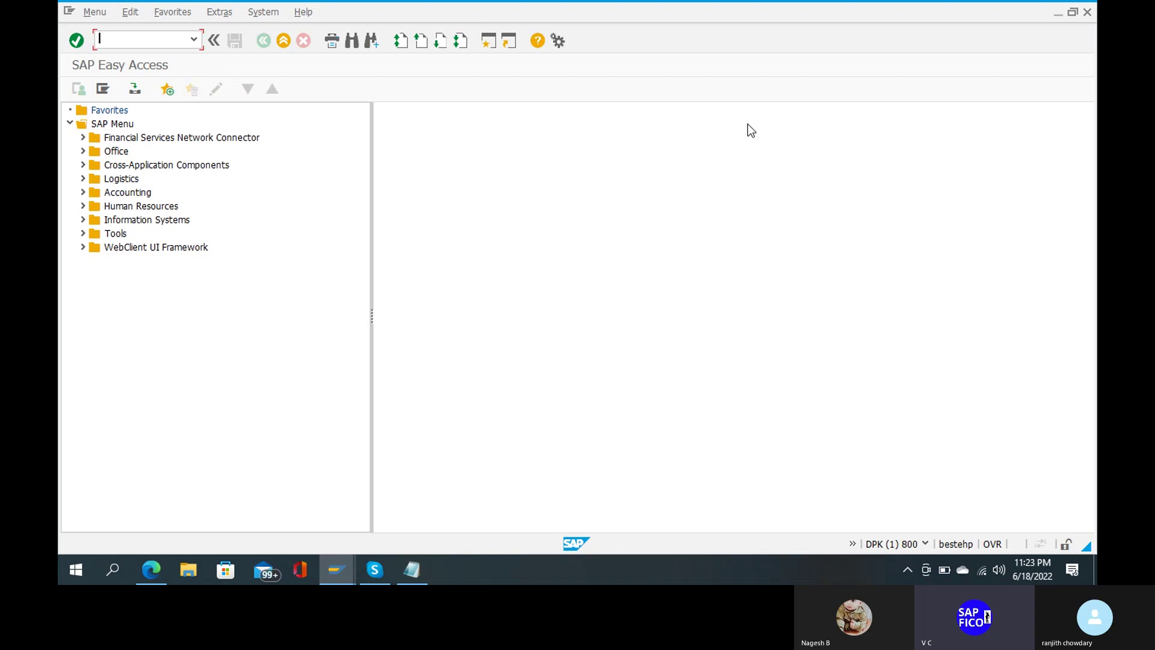
{"action": "left_click", "coordinate": [1088, 13]}
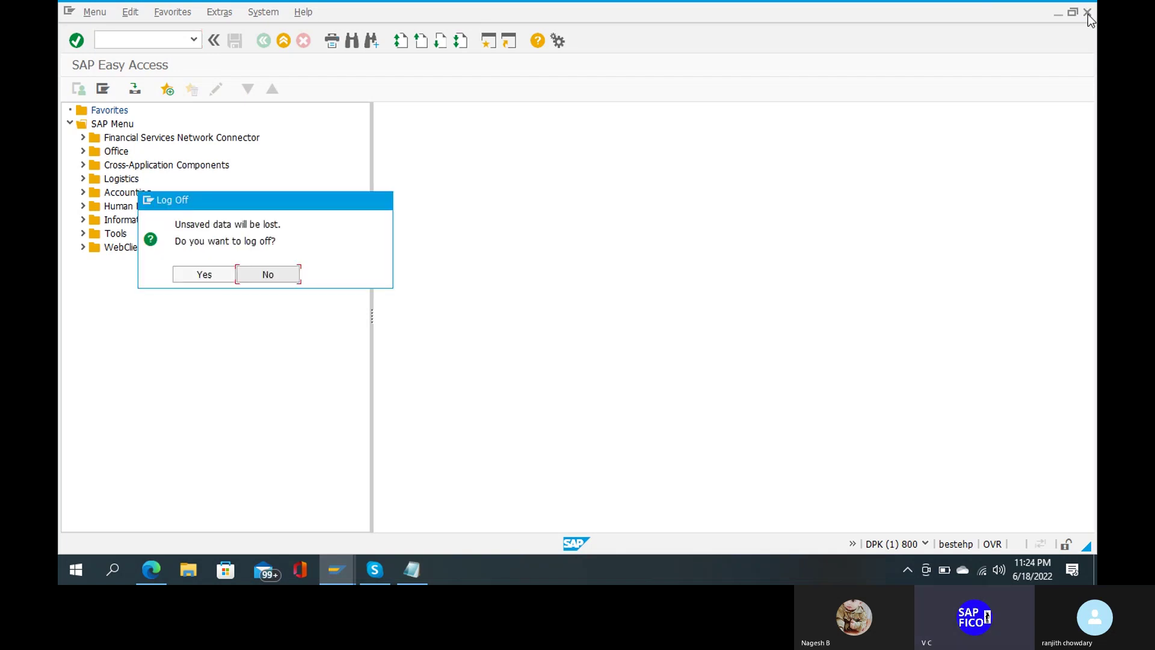
{"action": "left_click", "coordinate": [204, 274]}
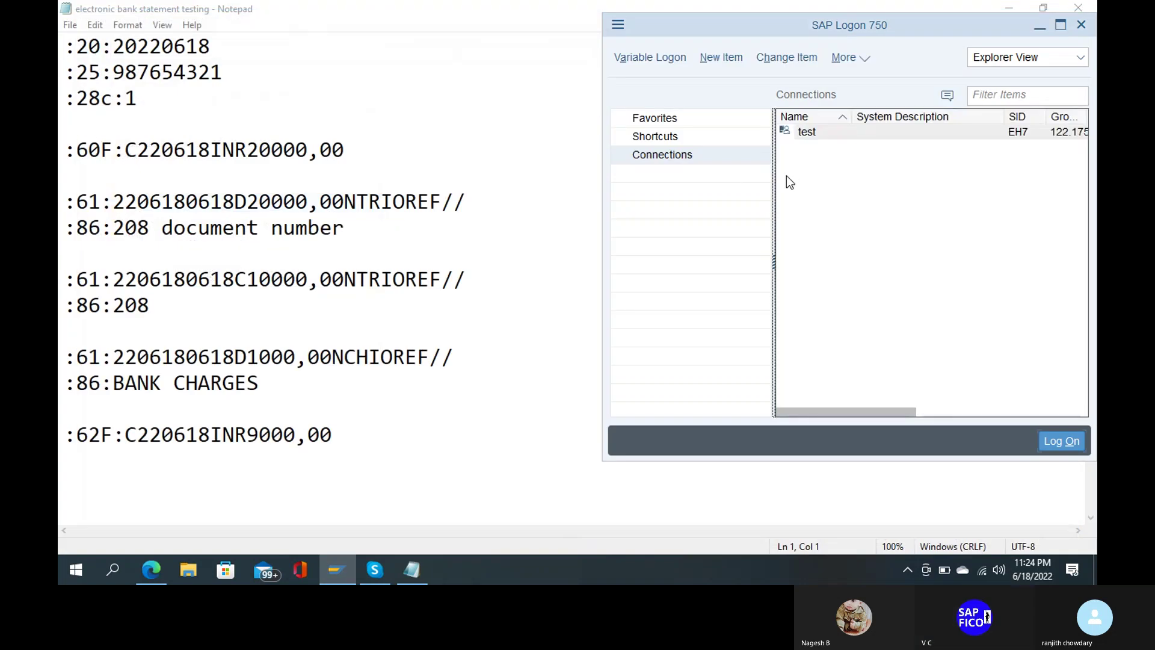
{"action": "left_click", "coordinate": [1081, 25]}
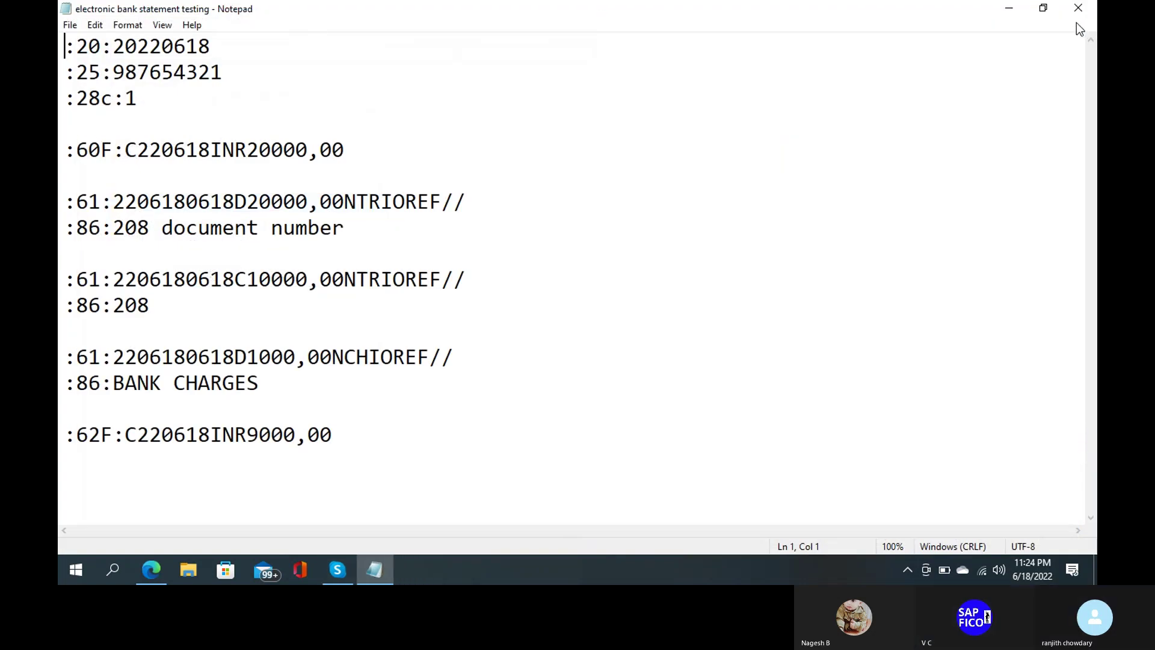
{"action": "left_click", "coordinate": [1081, 11]}
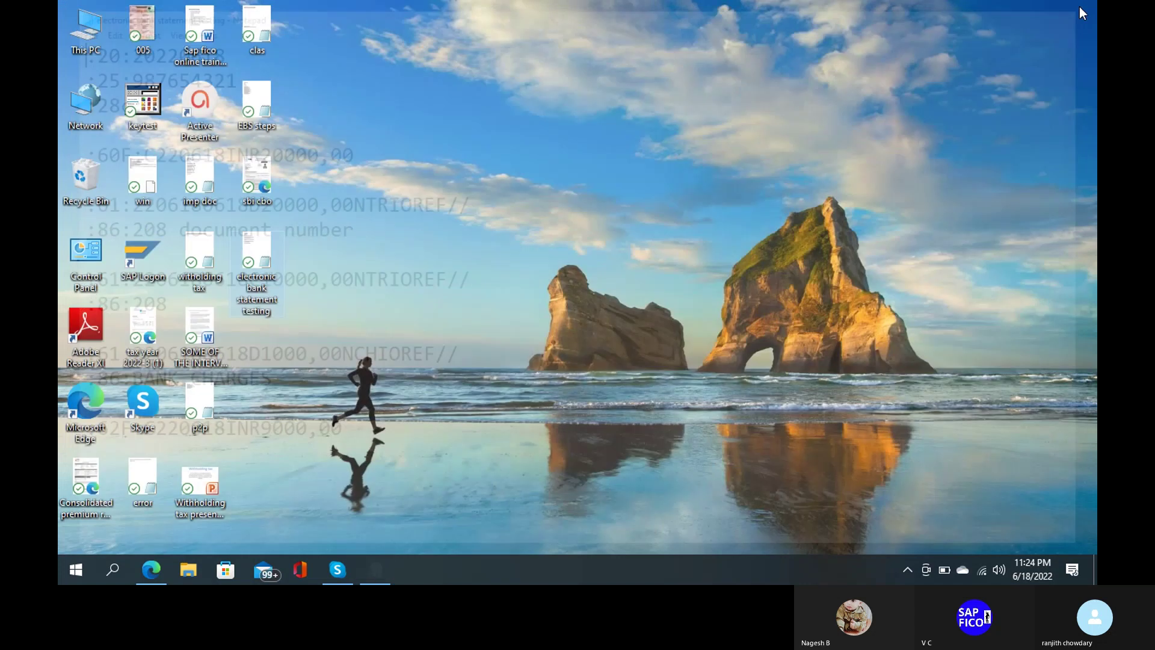